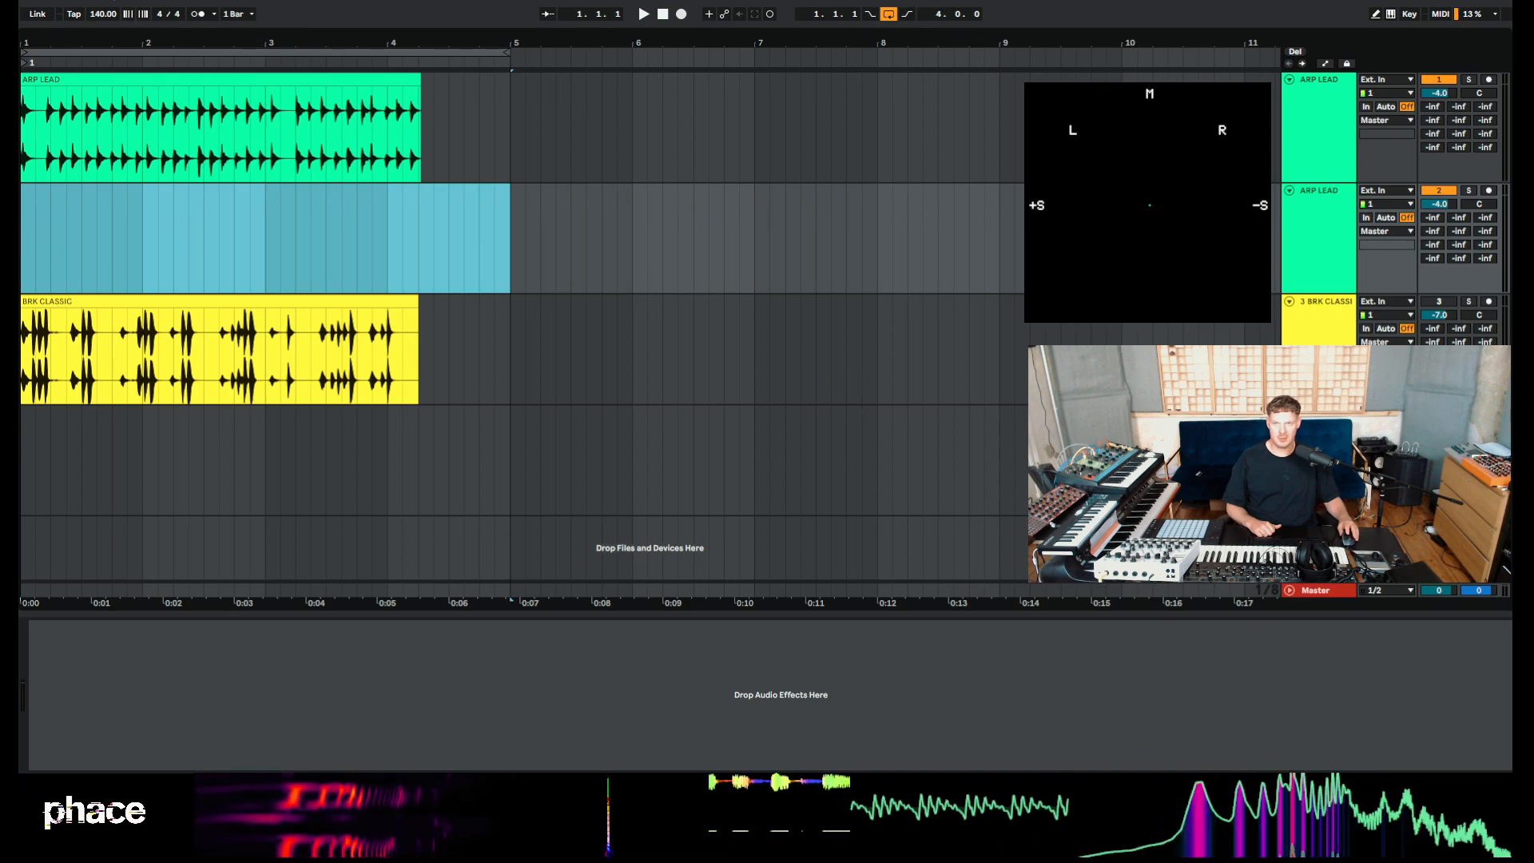
Select the ARP LEAD clip and play the arrangement briefly to preview it.
left_click(143, 80)
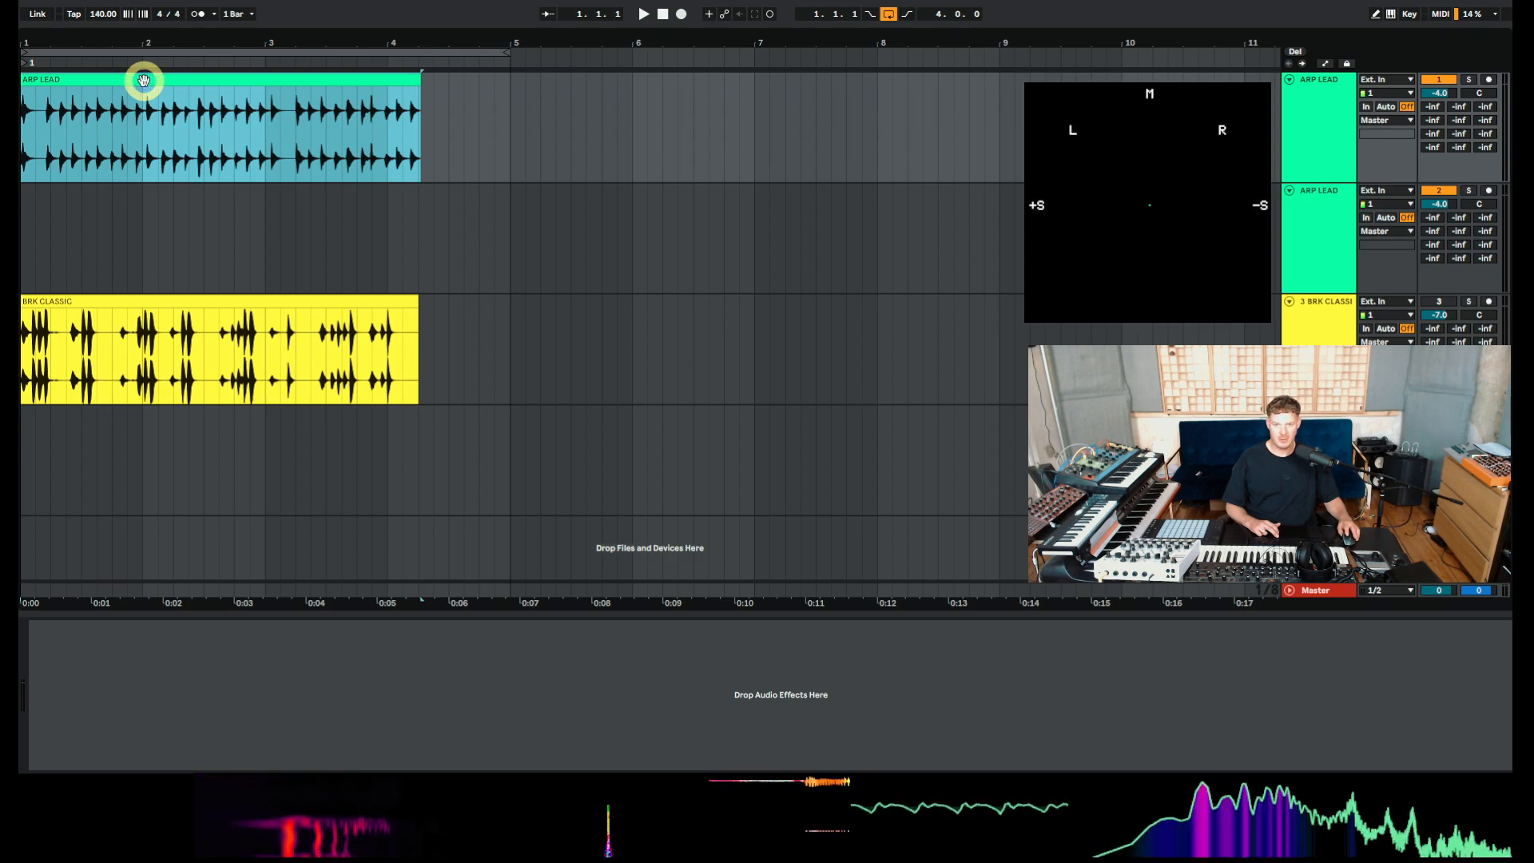
key("space")
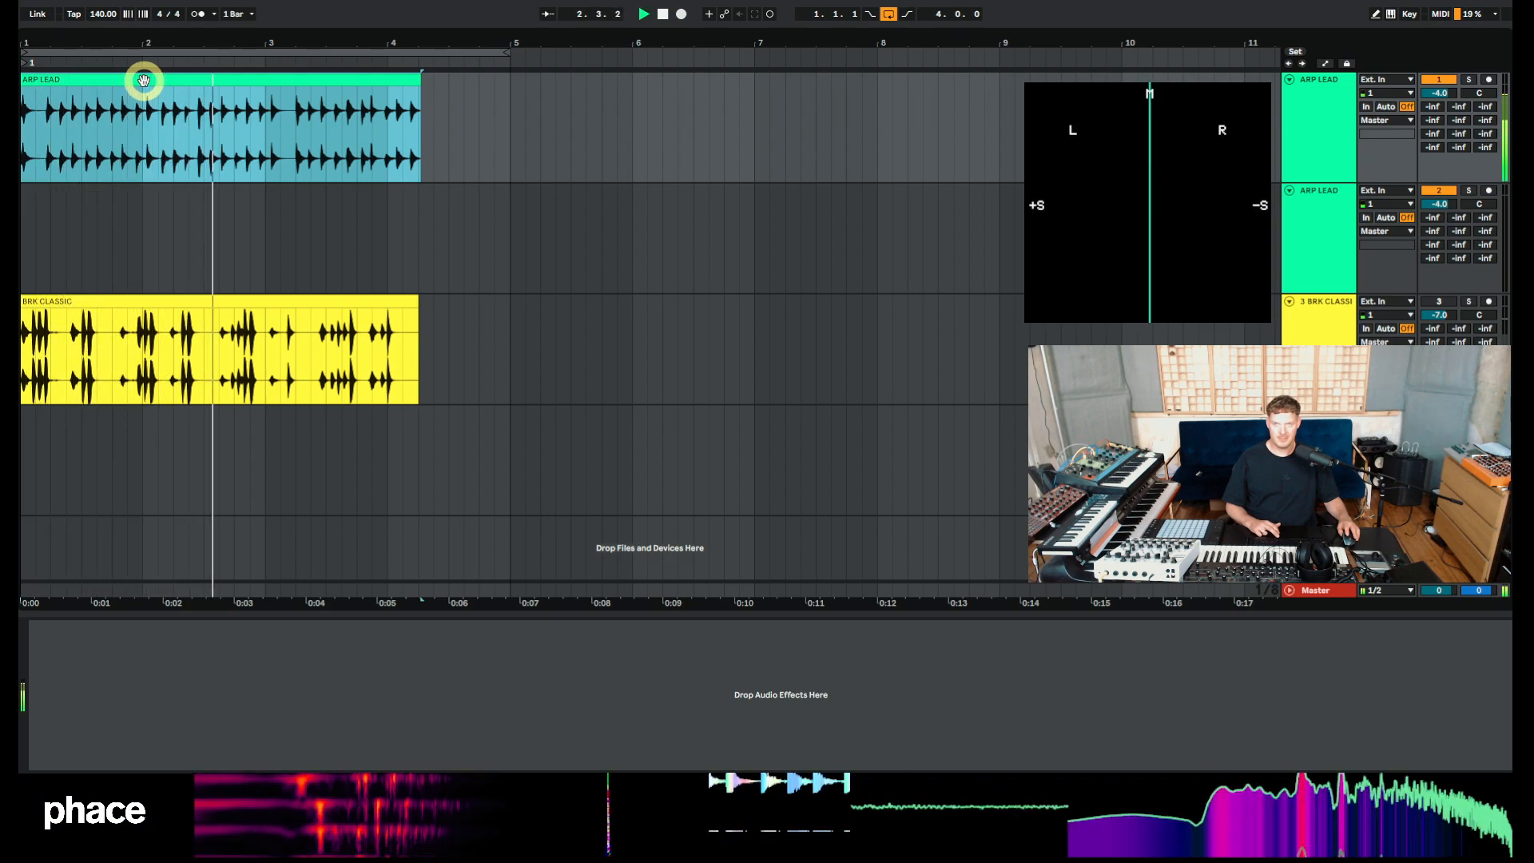
key("space")
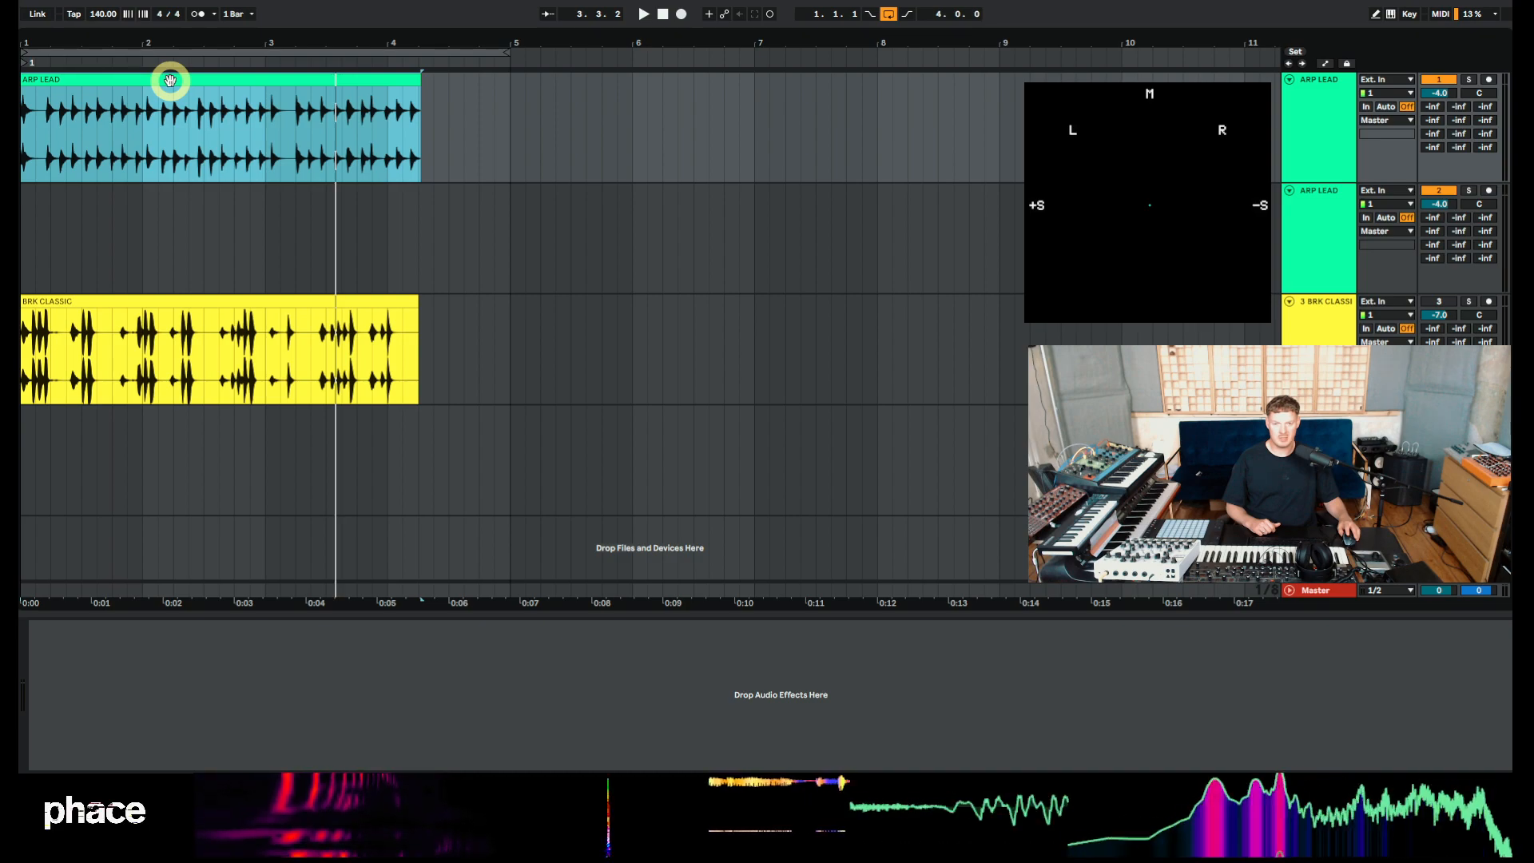
Open the ARP LEAD clip's settings and switch its warp mode to Texture with flux 0 and grain size 216.10.
double_click(377, 76)
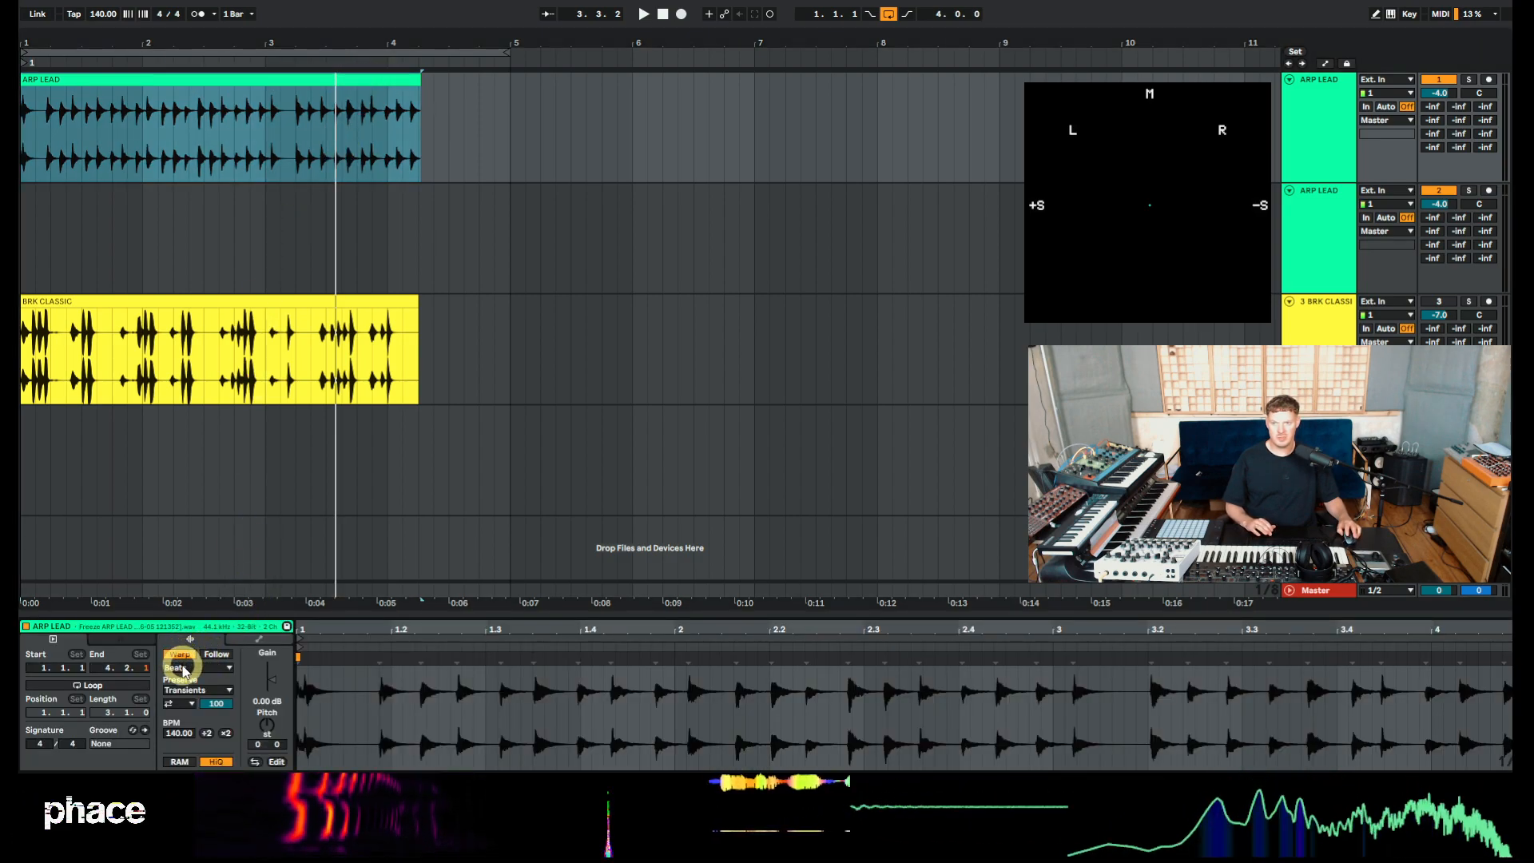
left_click(183, 668)
left_click(179, 686)
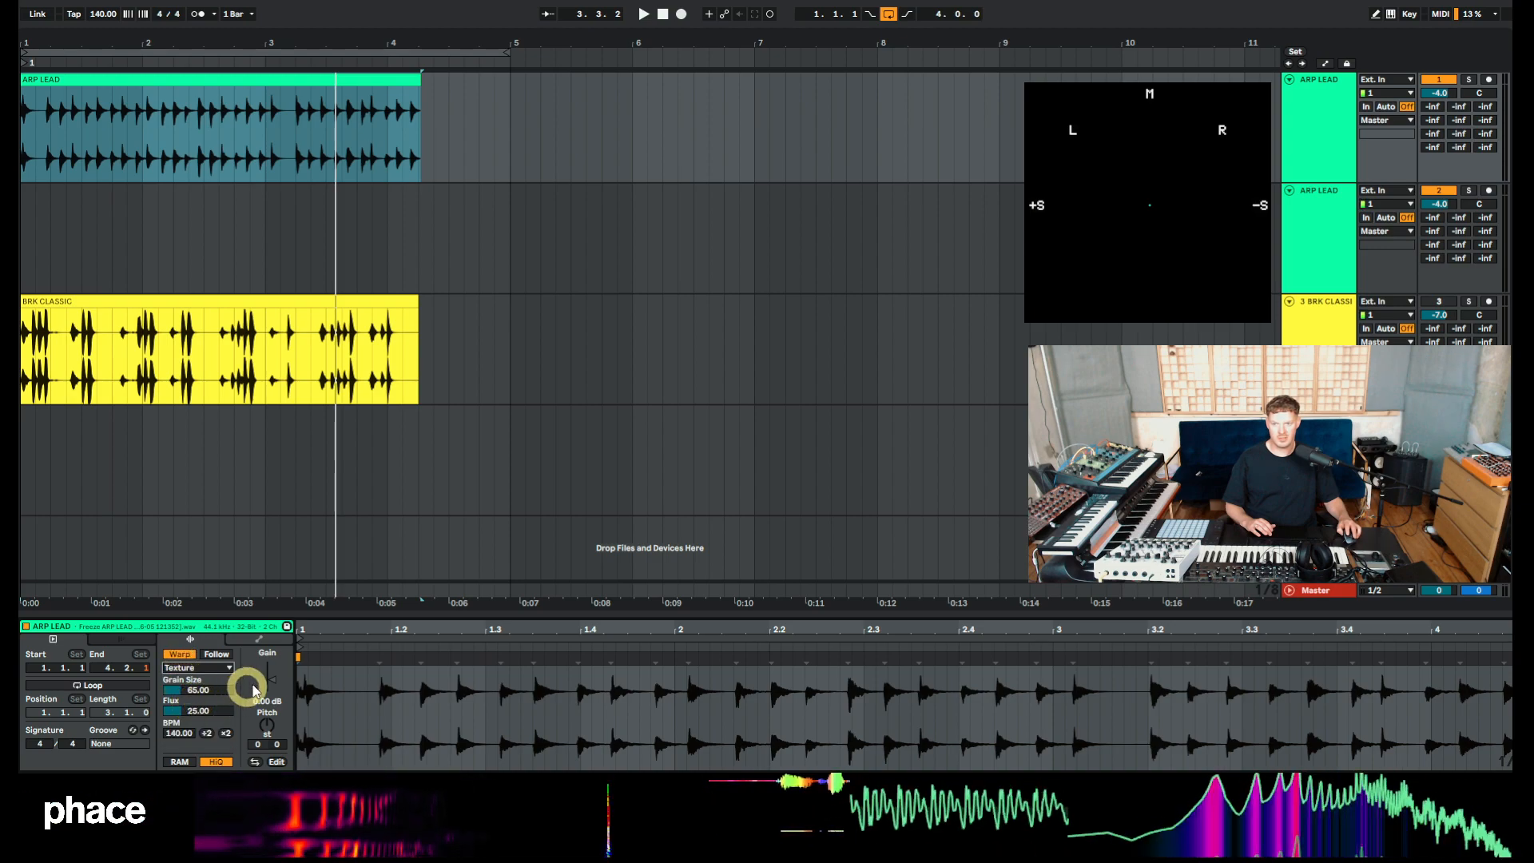
left_click_drag(190, 692, 185, 711)
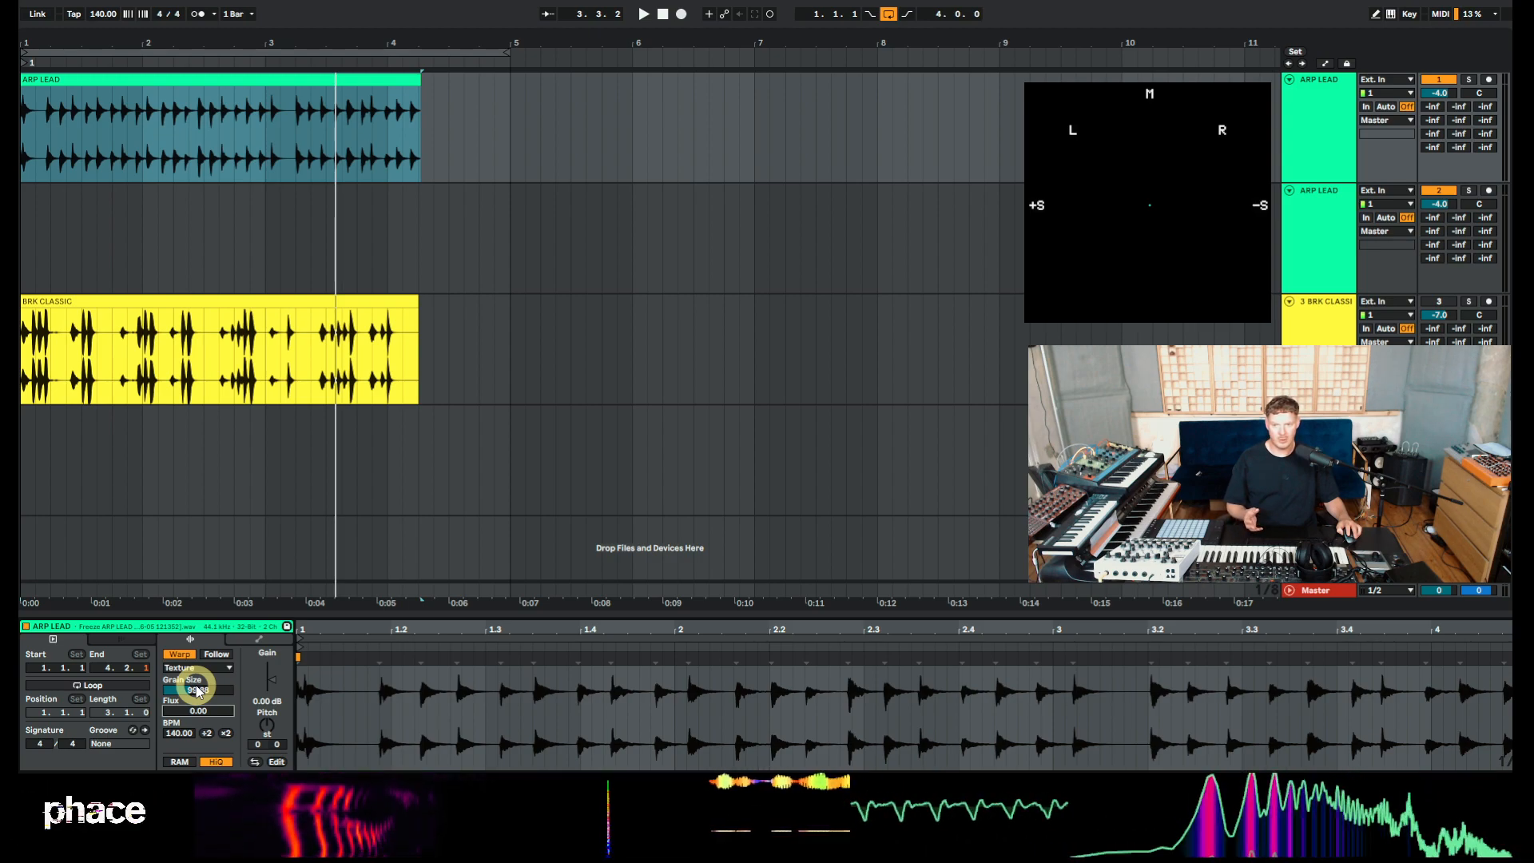
left_click_drag(198, 694, 199, 713)
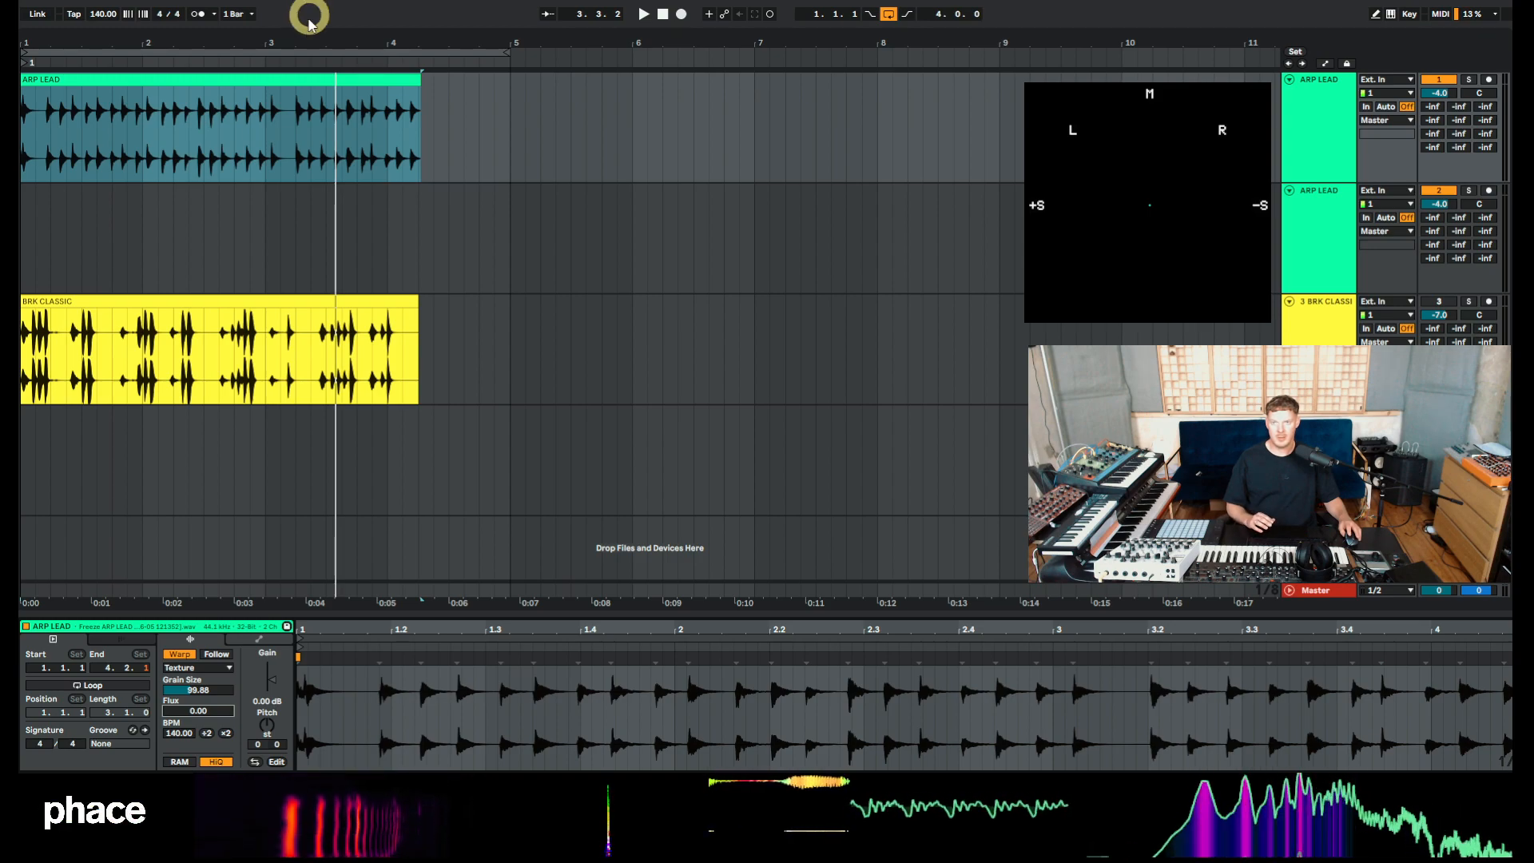
left_click(289, 77)
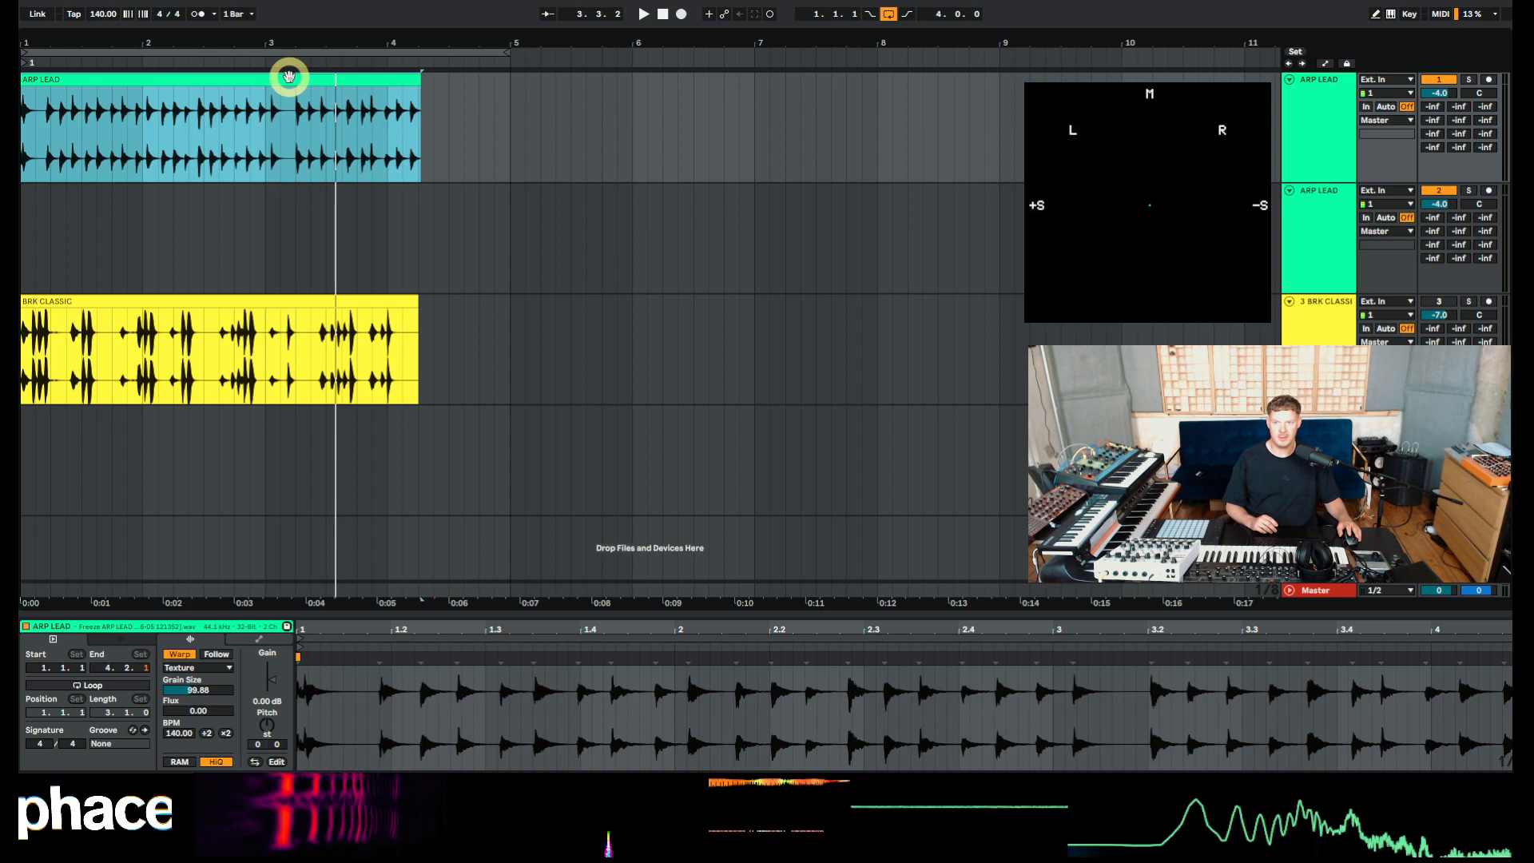
mouse_move(205, 693)
left_mouse_down()
mouse_move(218, 688)
mouse_move(197, 690)
left_mouse_up()
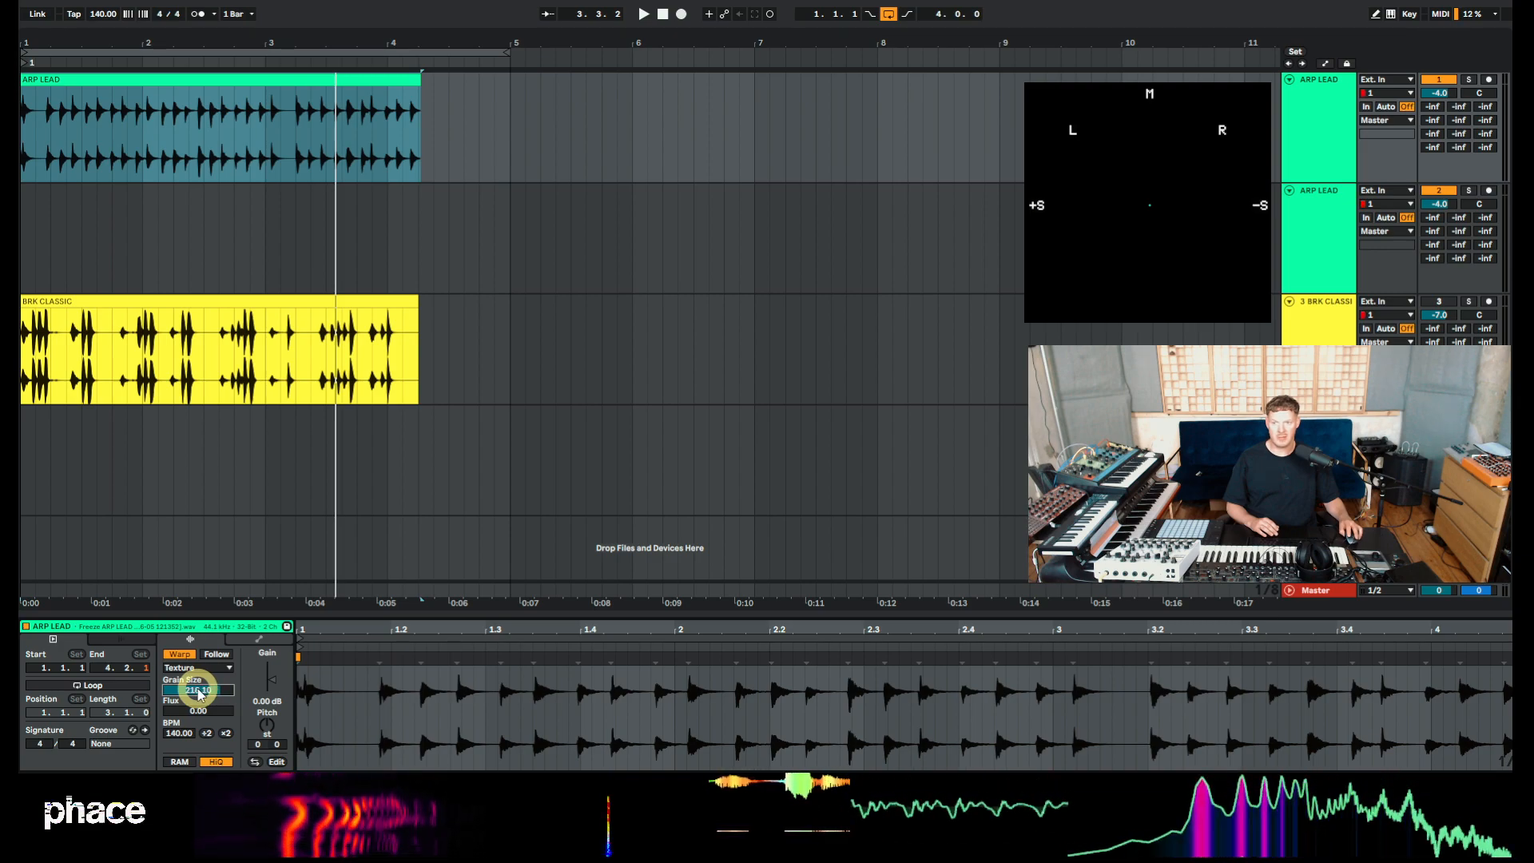
left_click(413, 76)
left_click_drag(413, 77, 505, 85)
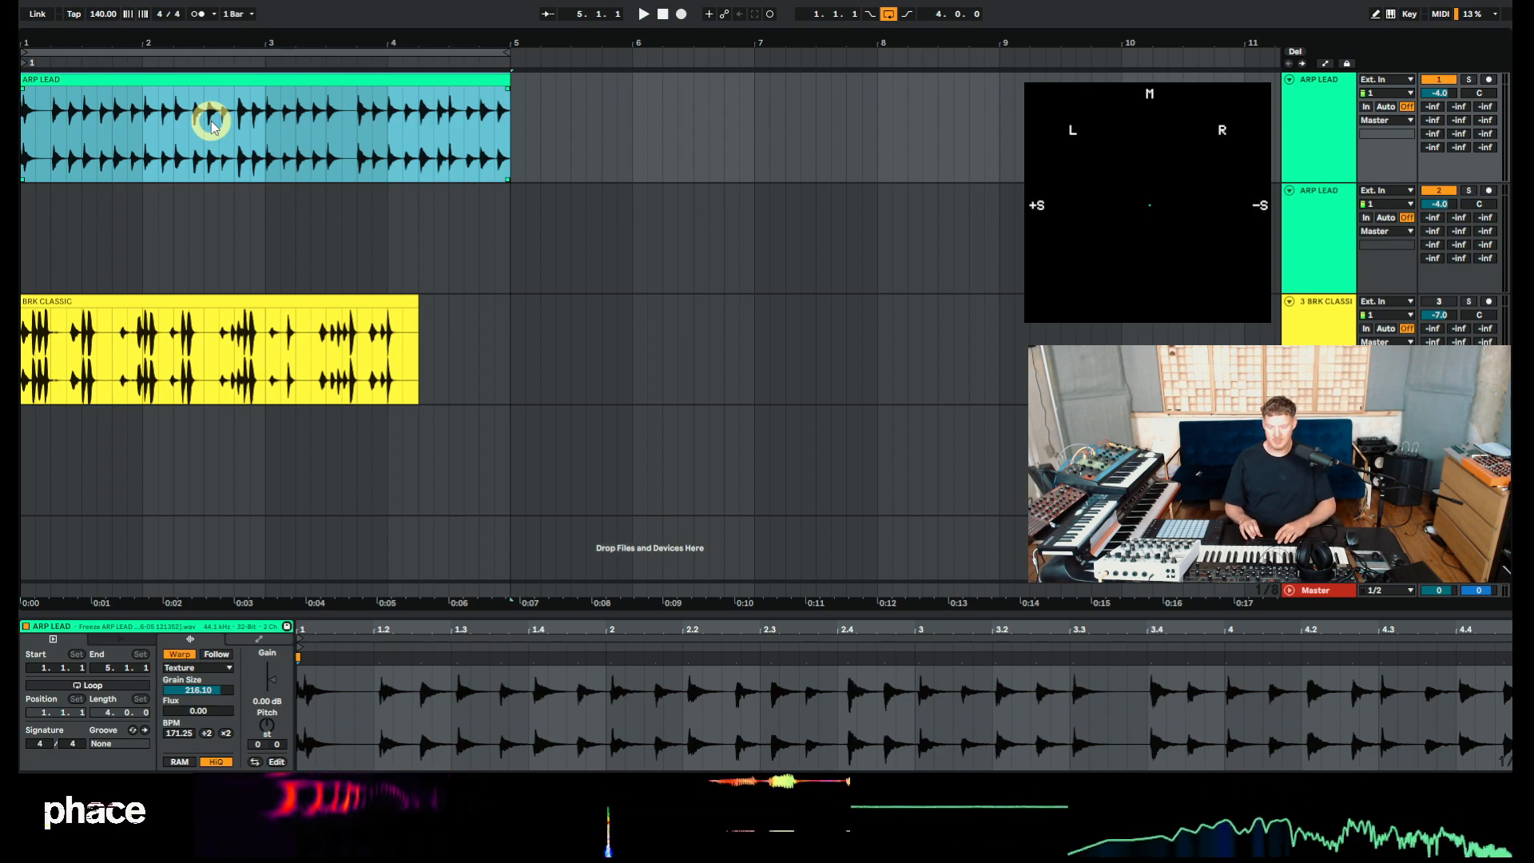
key("ctrl+z")
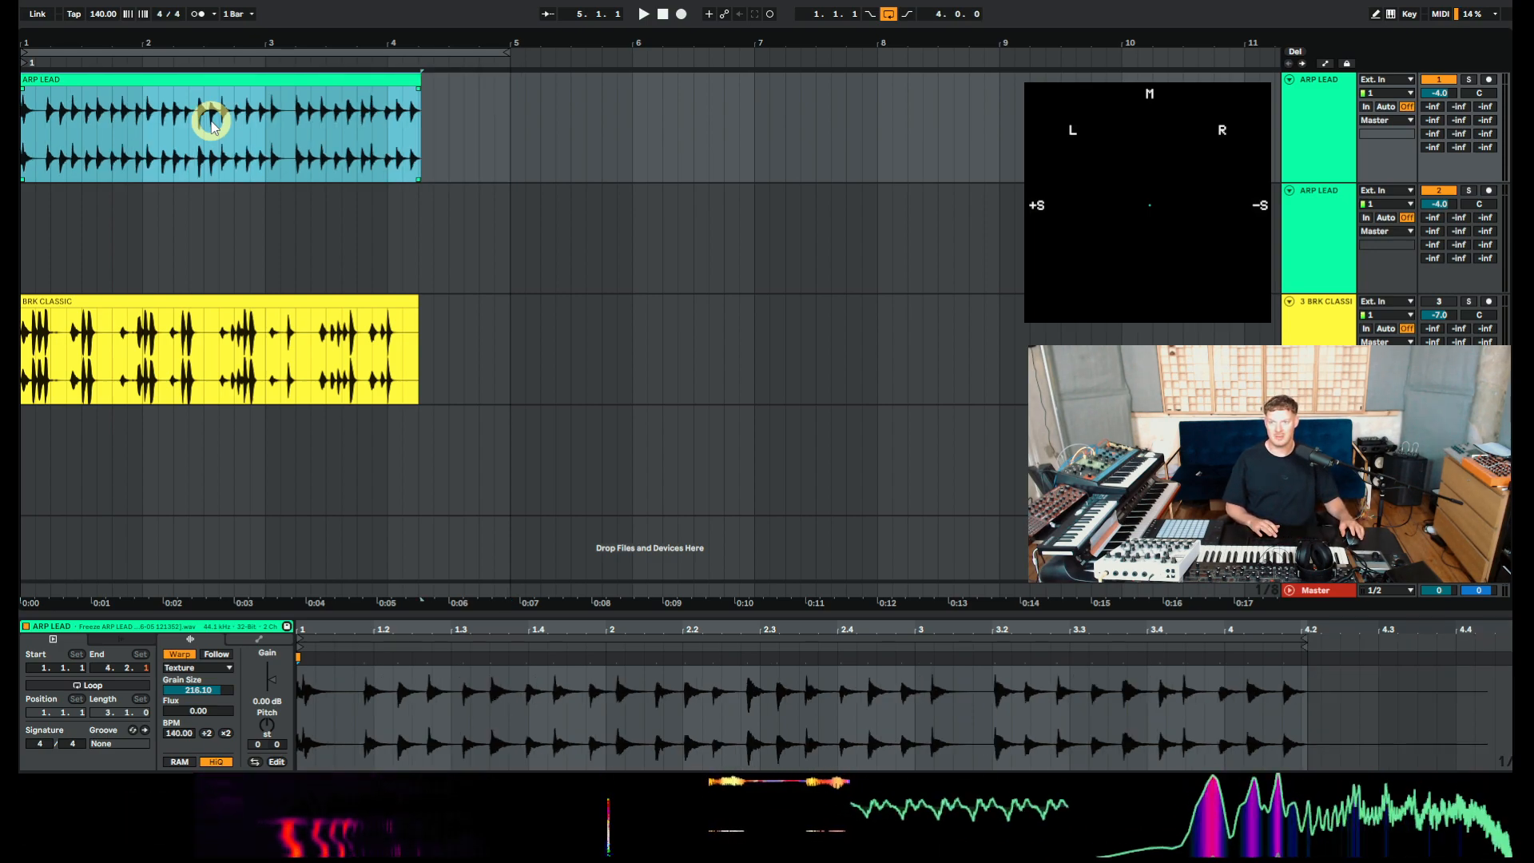
Preview the clip, then stretch the ARP LEAD clip so its end reaches bar 5.
key("space")
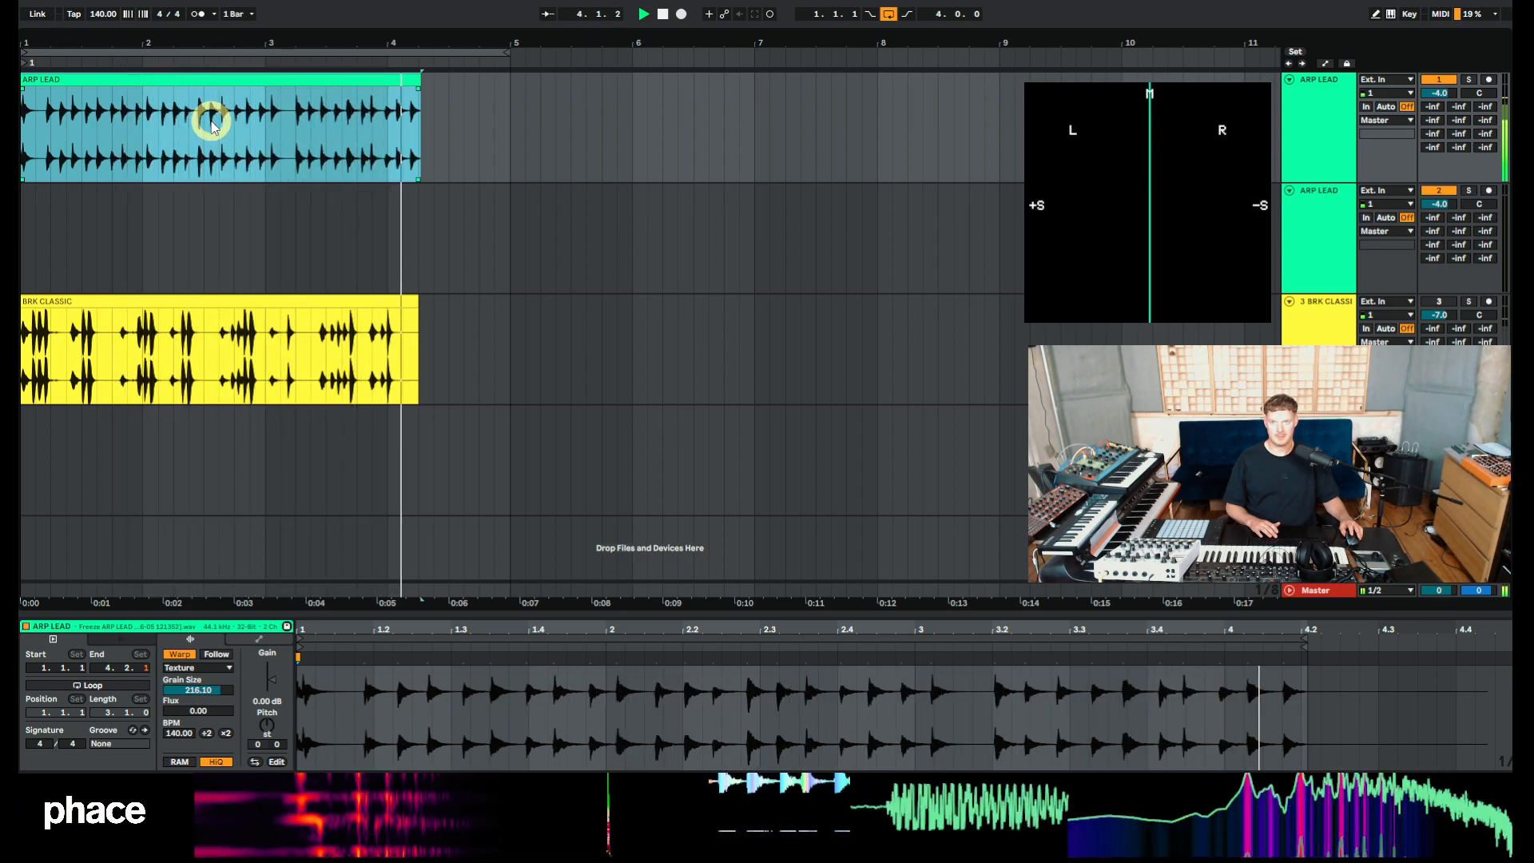
key("space")
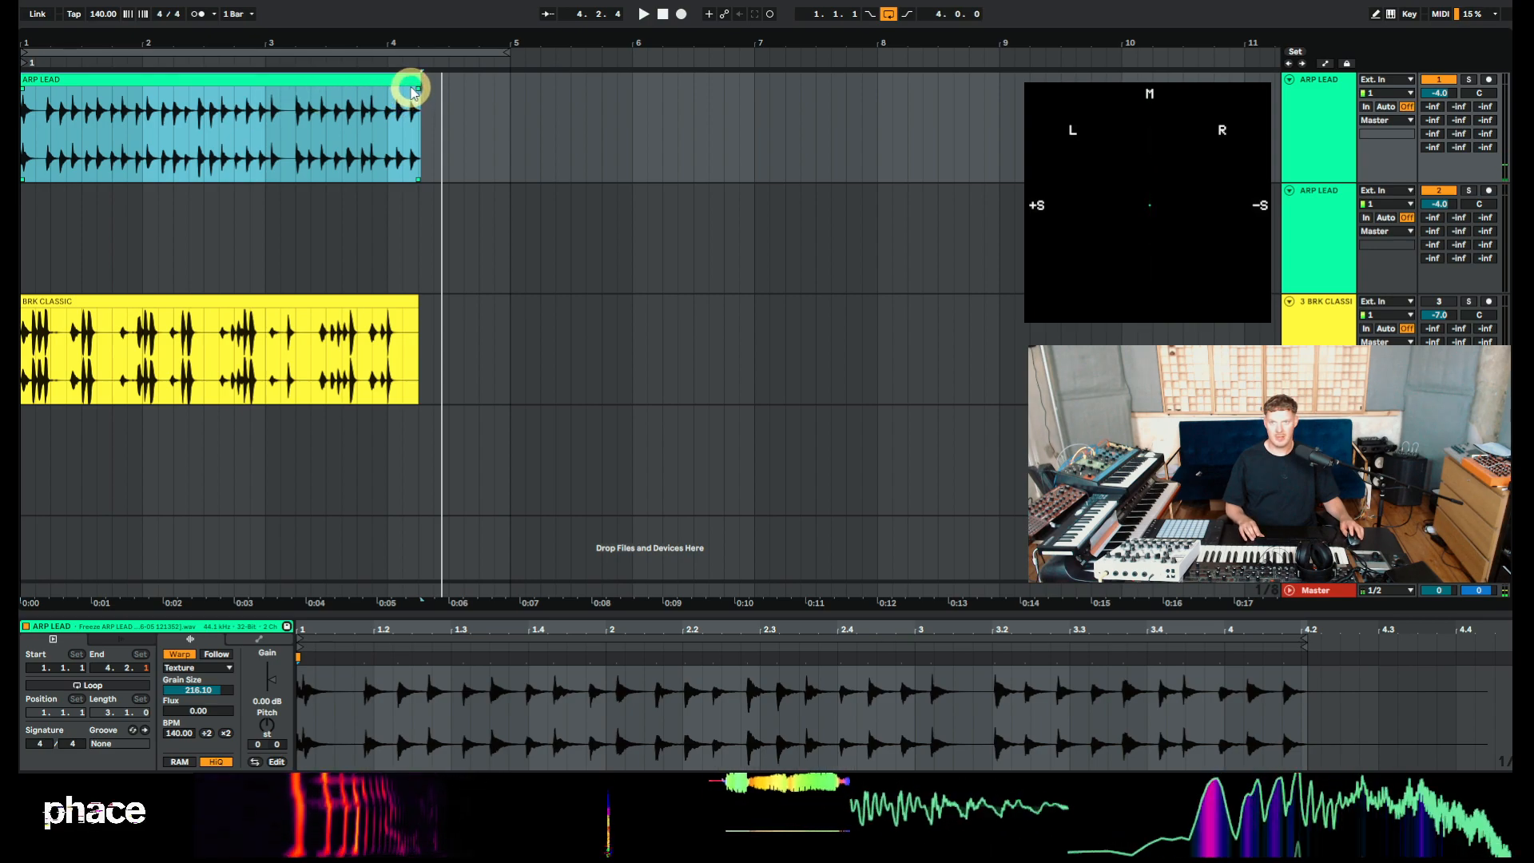
left_click_drag(412, 85, 509, 86)
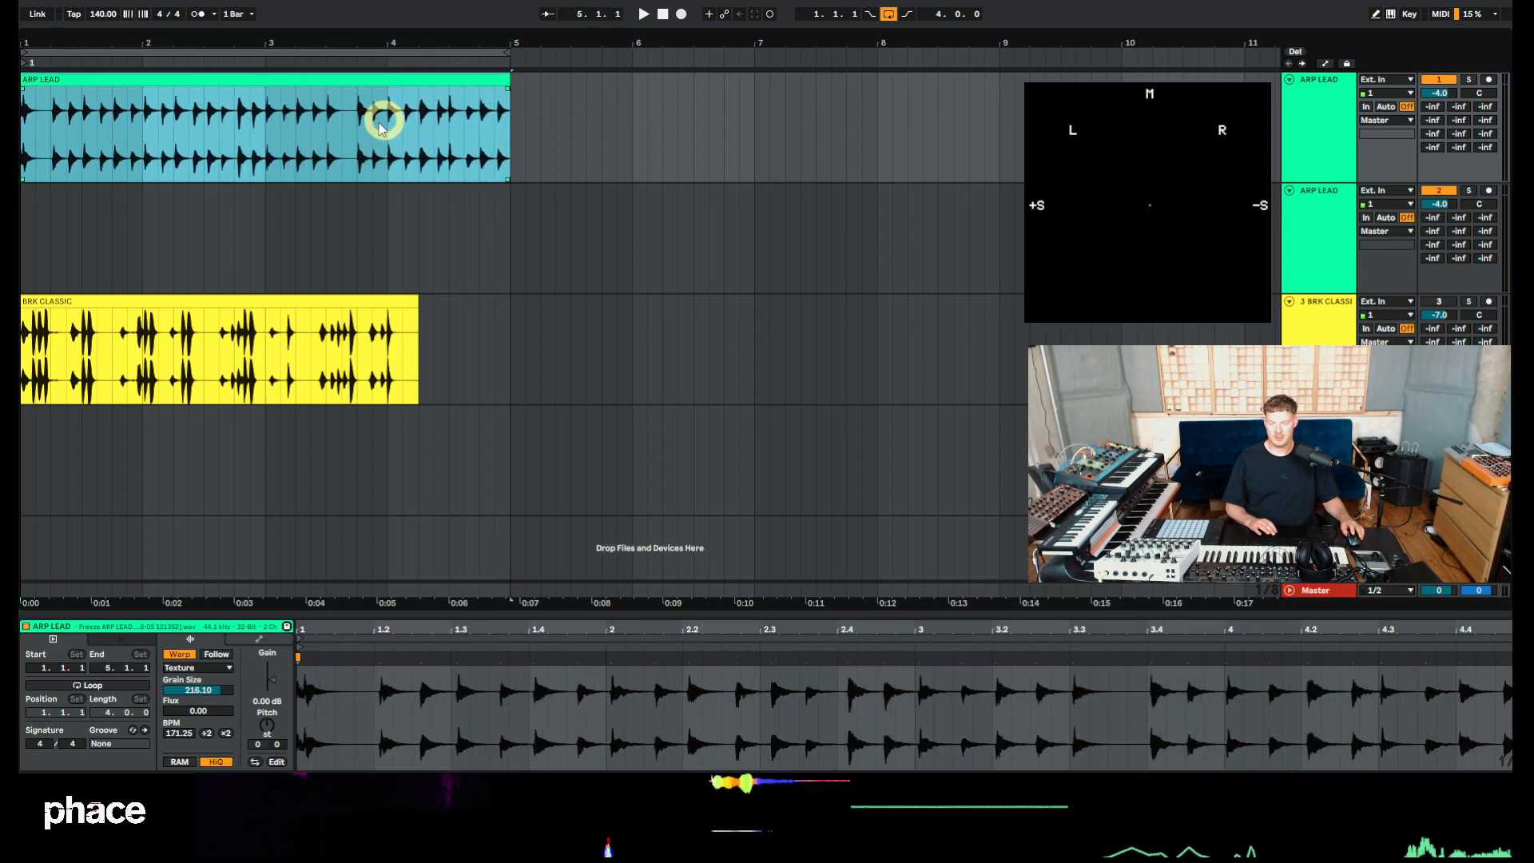
Raise the ARP LEAD clip's grain size to 222.22 while previewing playback.
key("space")
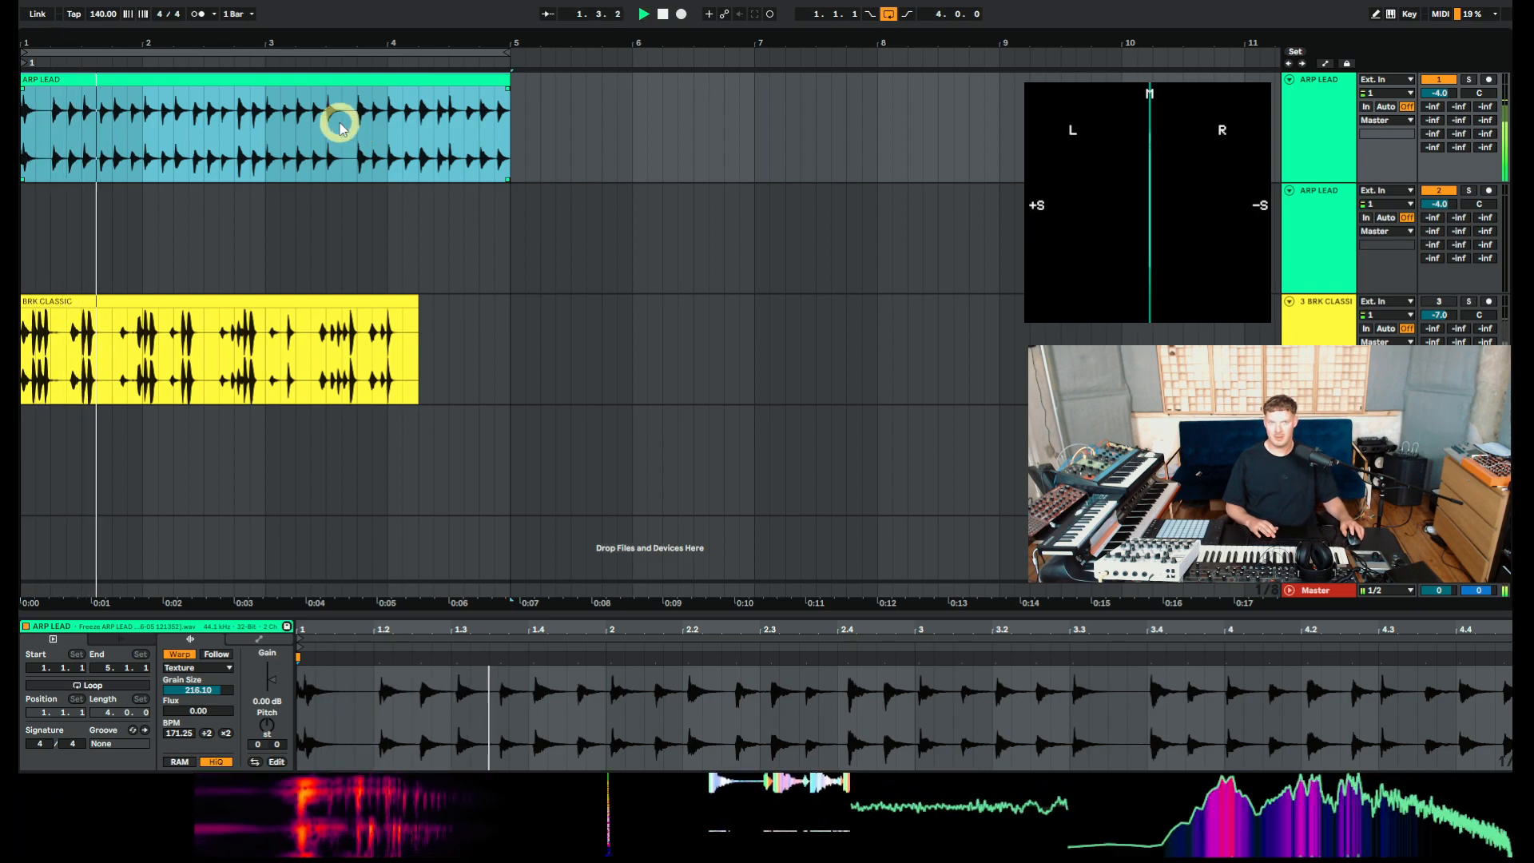
left_click_drag(206, 703, 206, 690)
key("space")
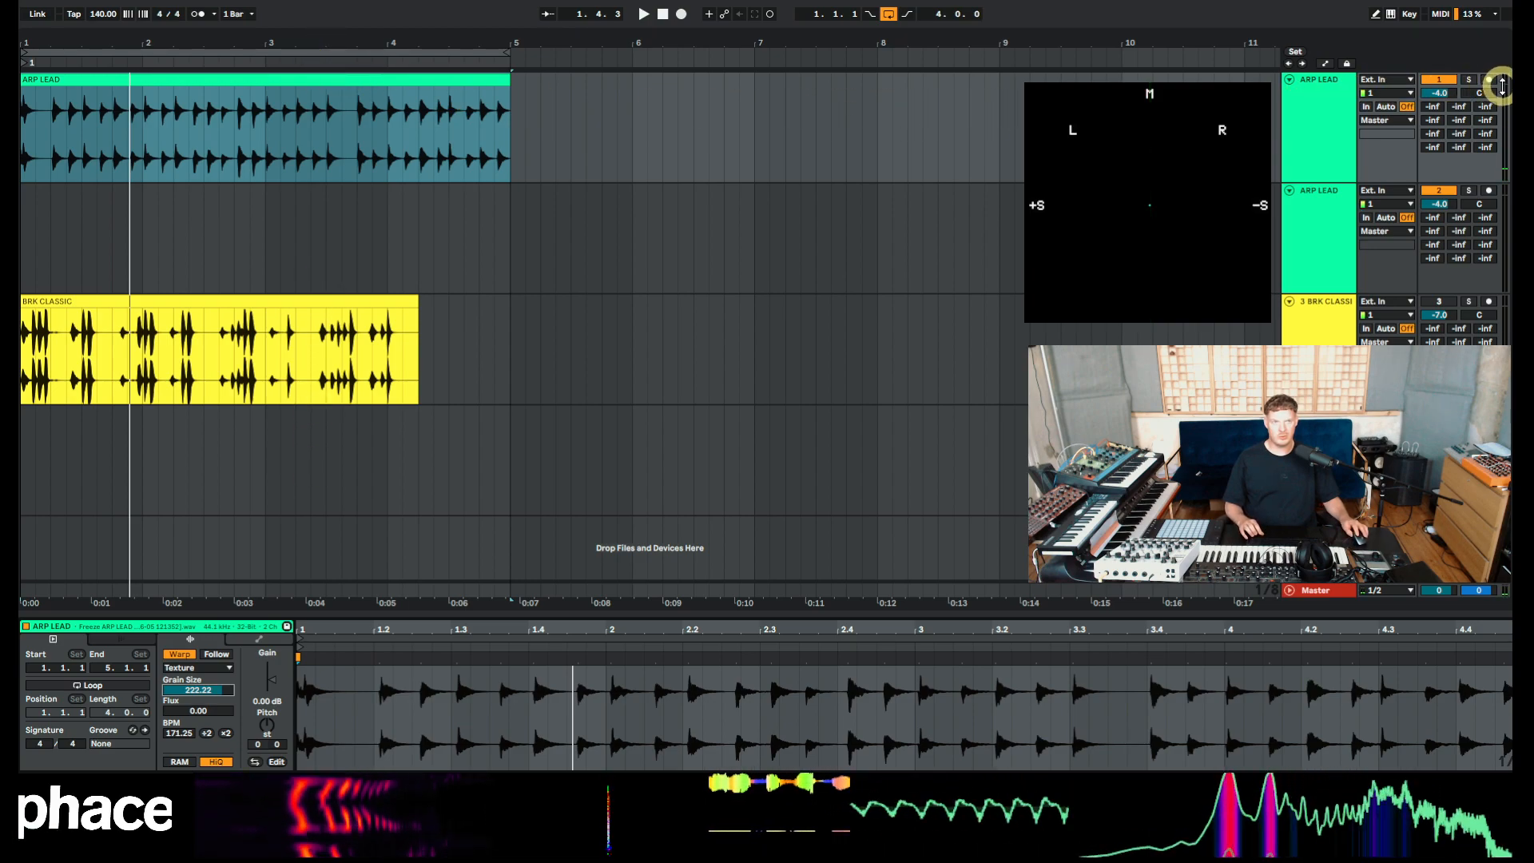
Pan the first ARP LEAD track 50L, copy its clip onto the second ARP LEAD track, and pan that track 50R.
left_click_drag(1478, 95, 1478, 93)
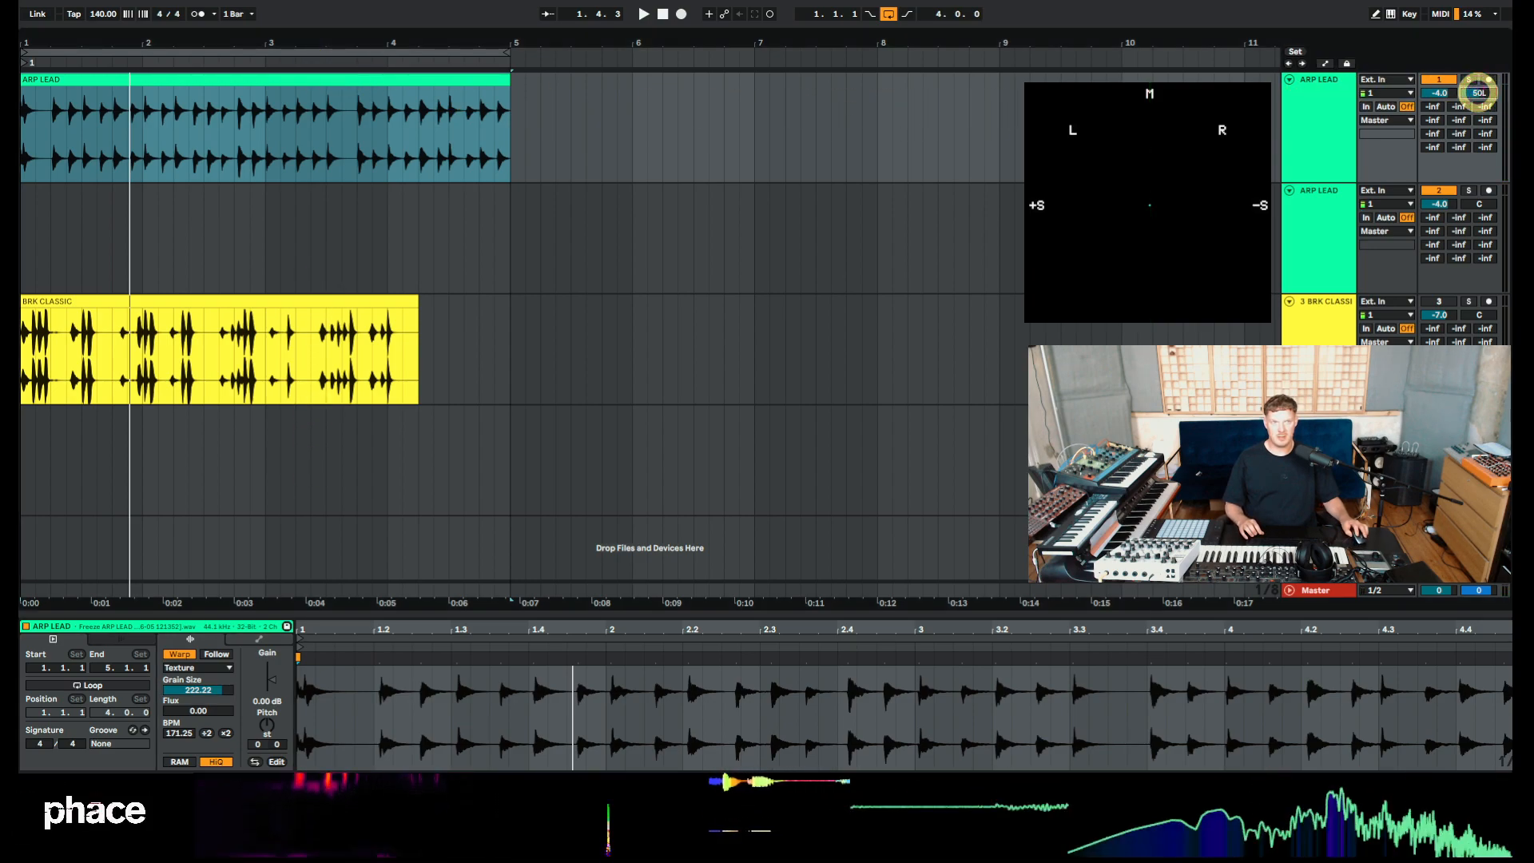
left_click_drag(260, 83, 265, 195)
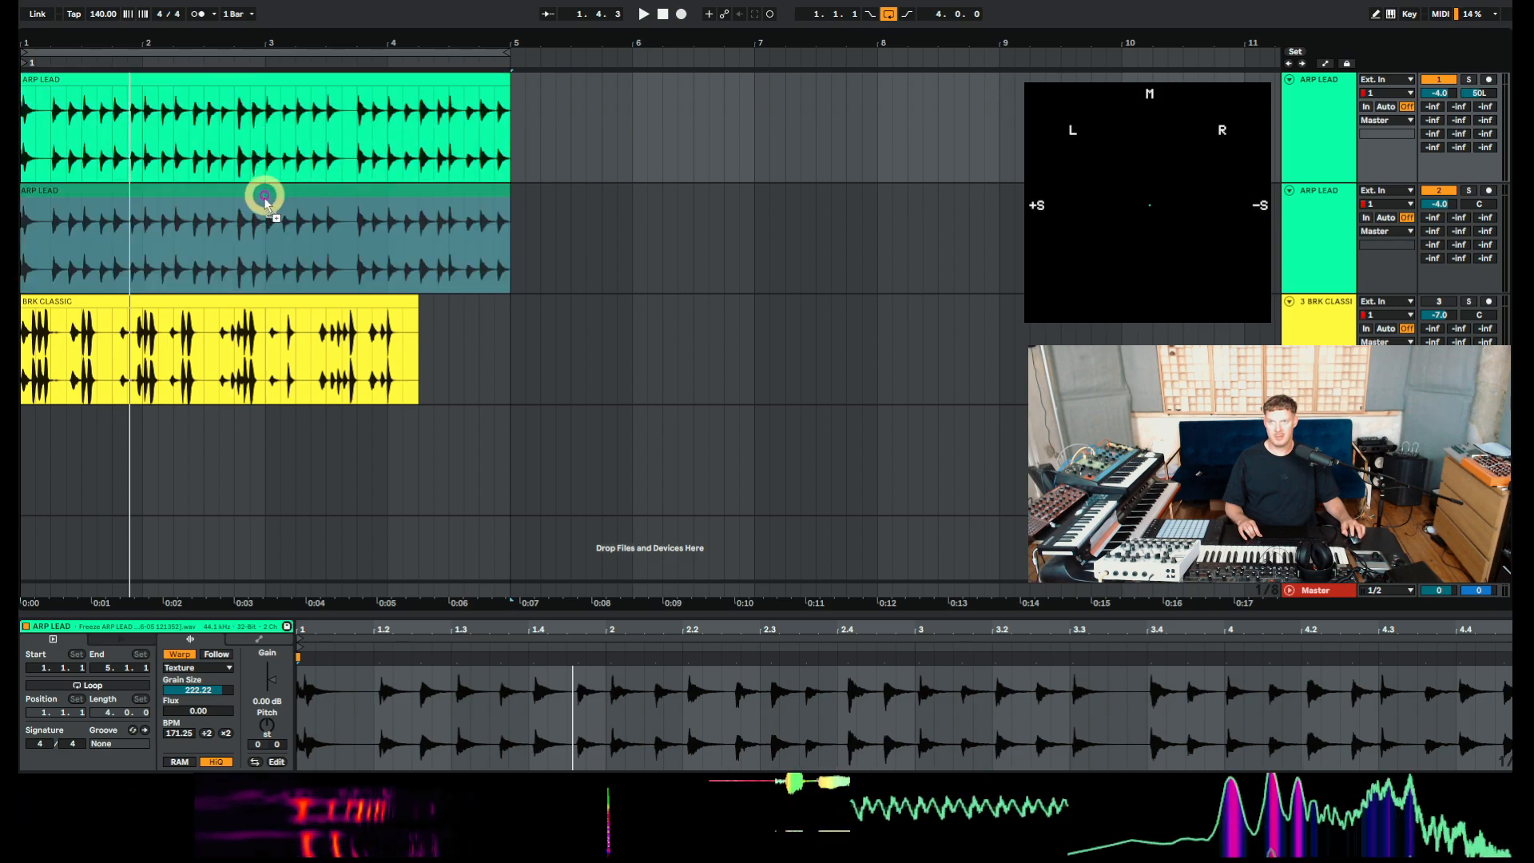
left_click_drag(1480, 205, 1479, 199)
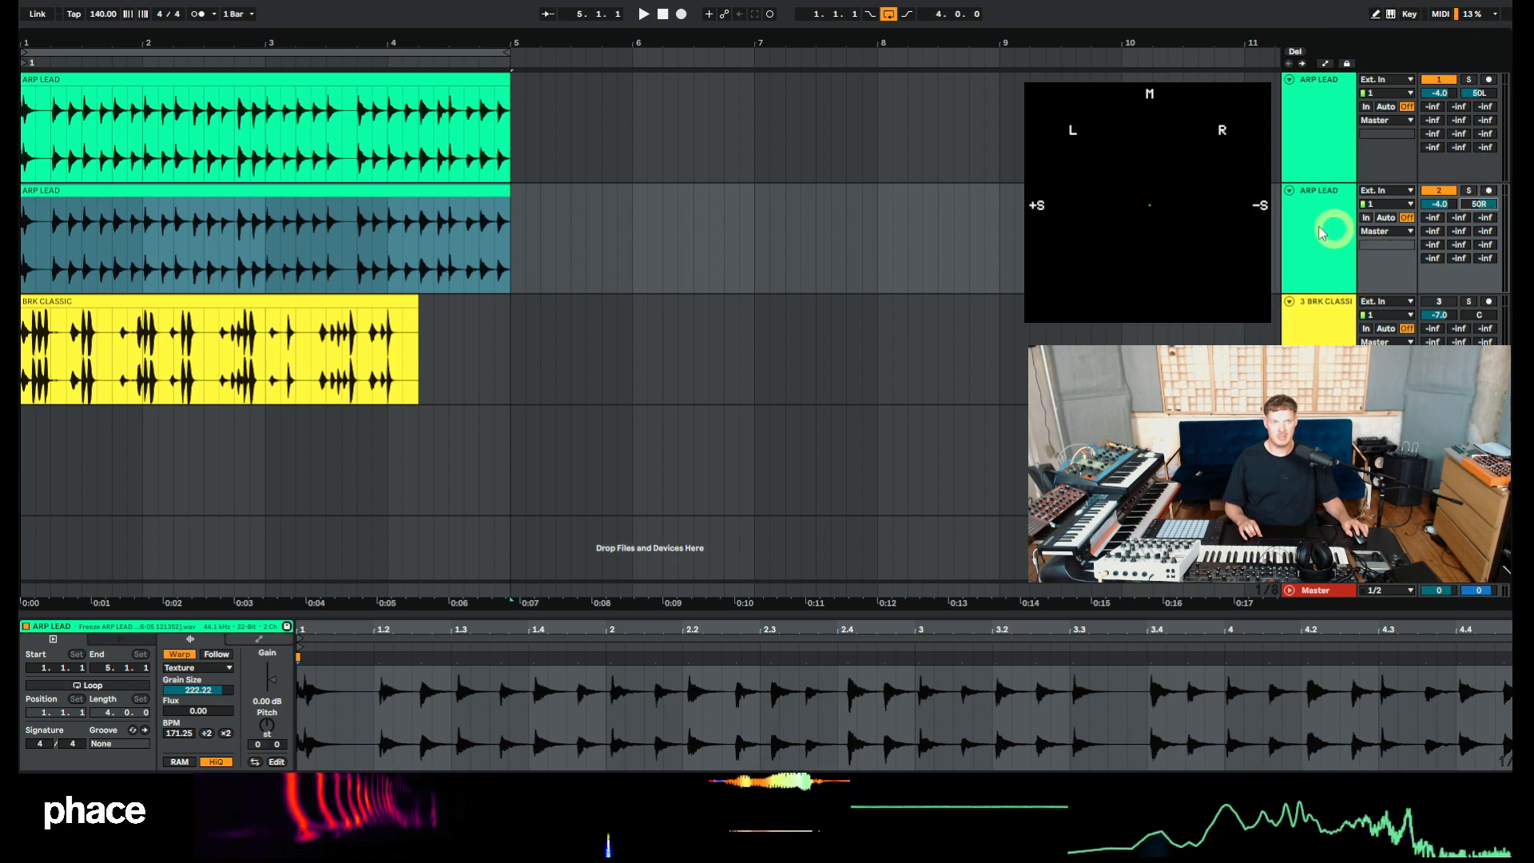
Select the upper ARP LEAD clip and set its flux to 24.22 while previewing playback.
left_click(352, 78)
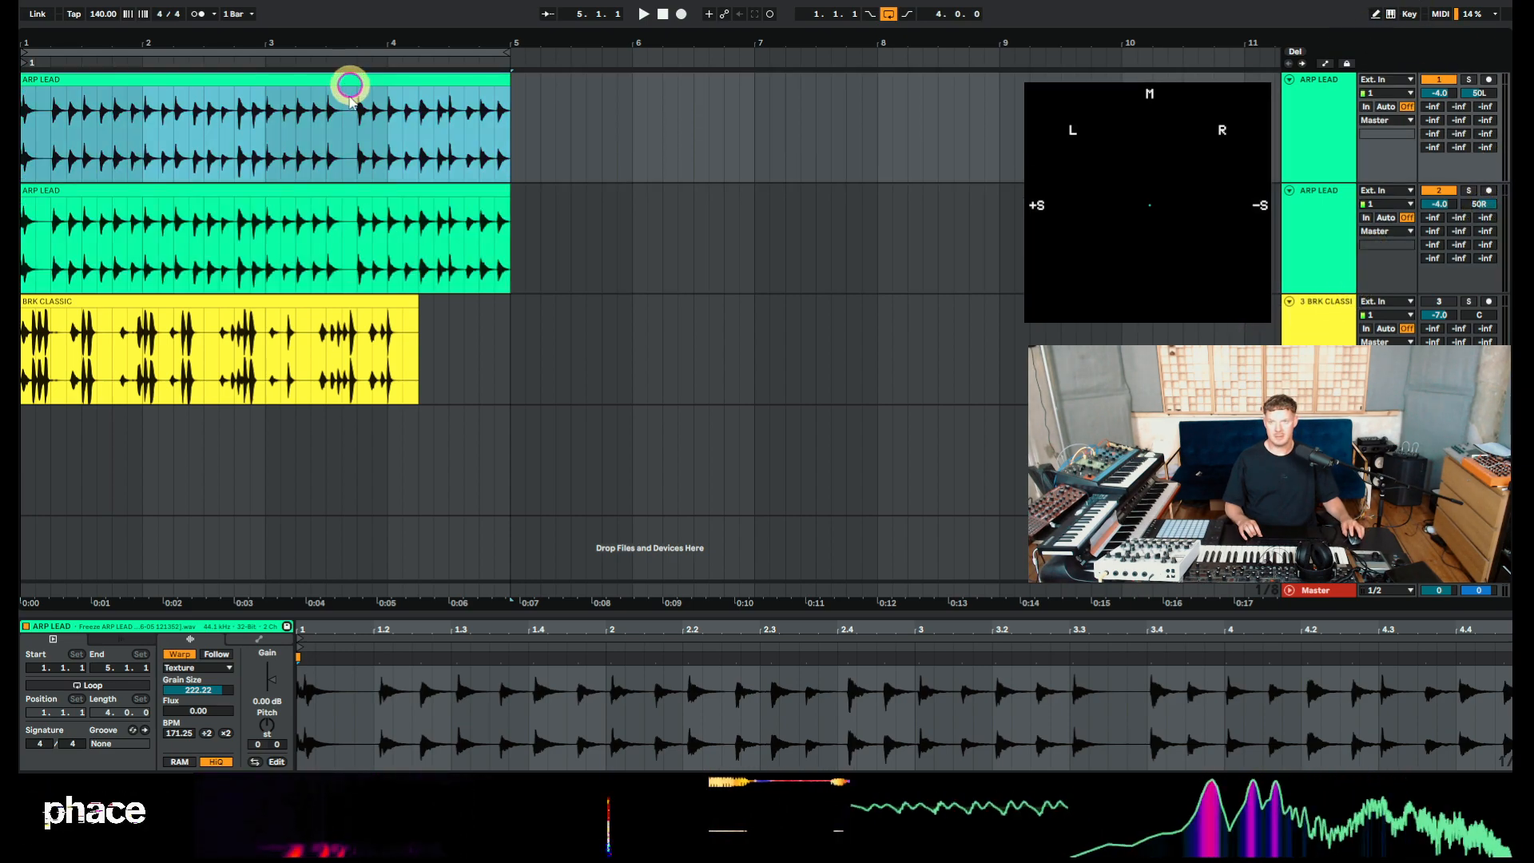
left_click(342, 201)
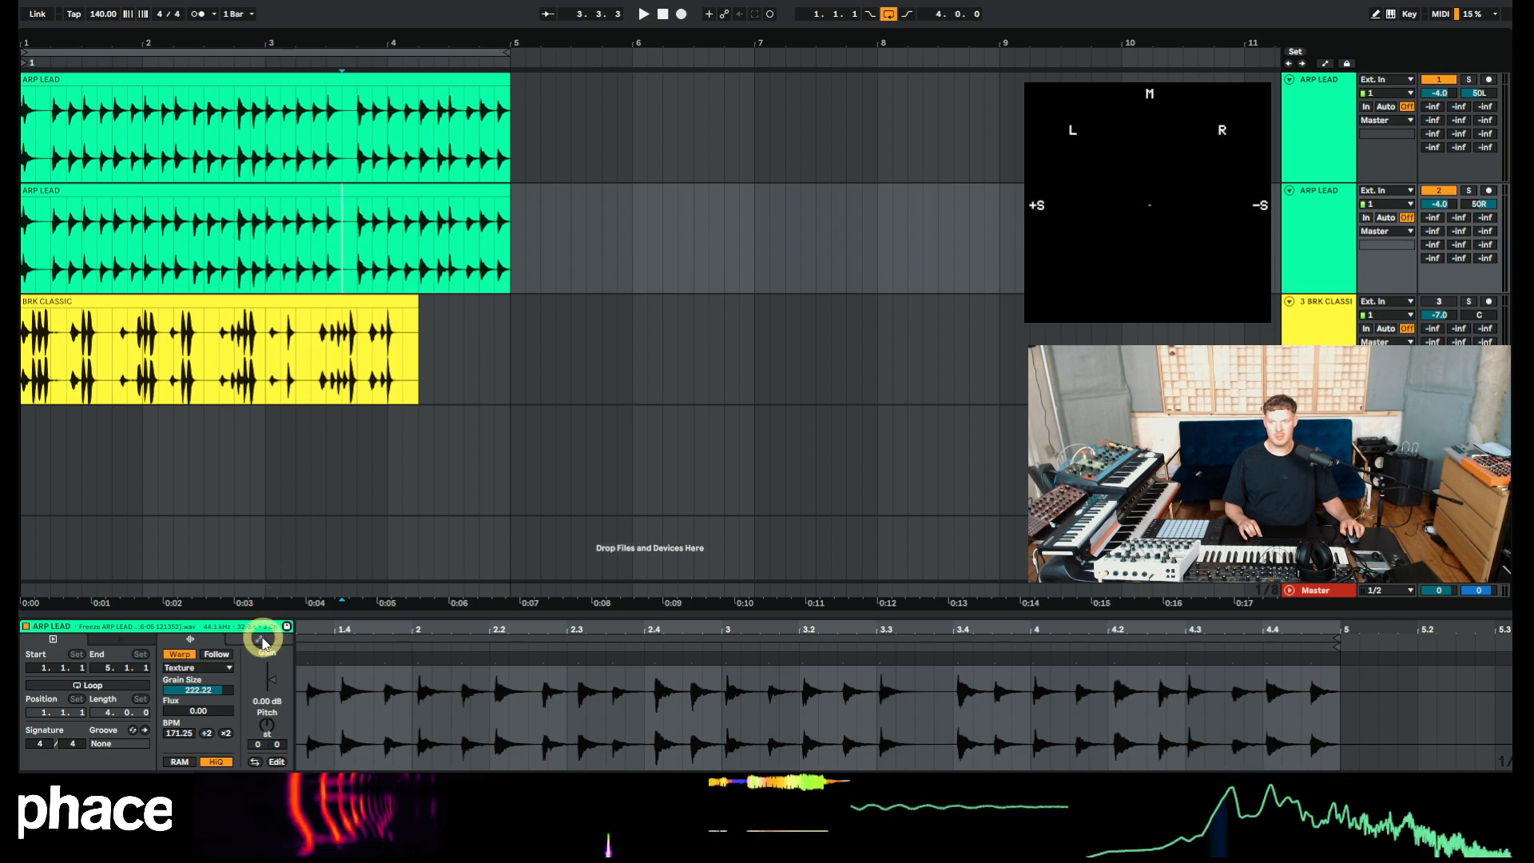
left_click(295, 78)
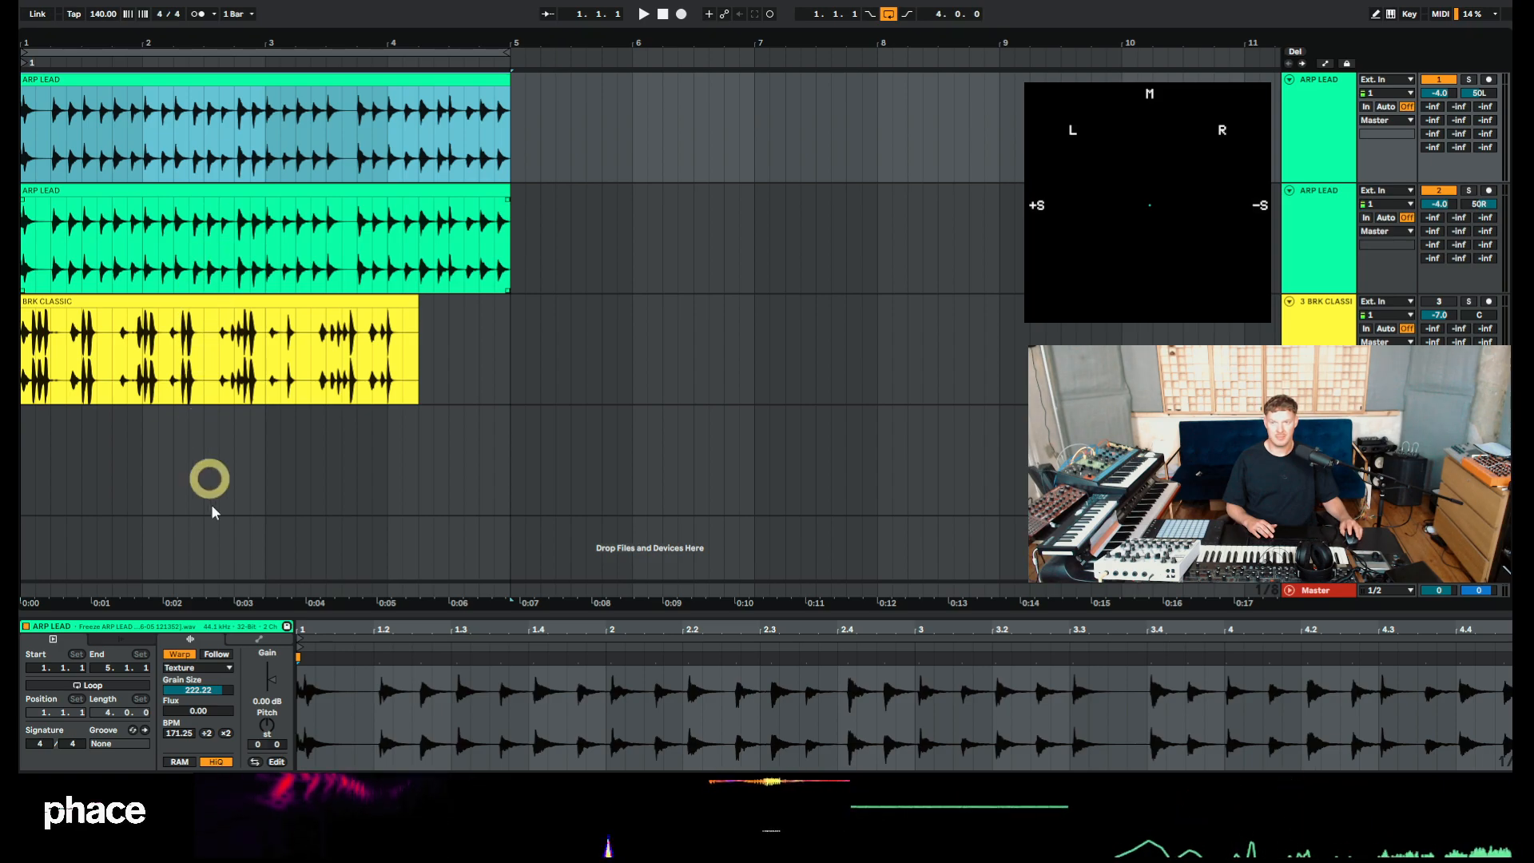
key("space")
left_click(181, 708)
left_click_drag(180, 707, 176, 707)
key("space")
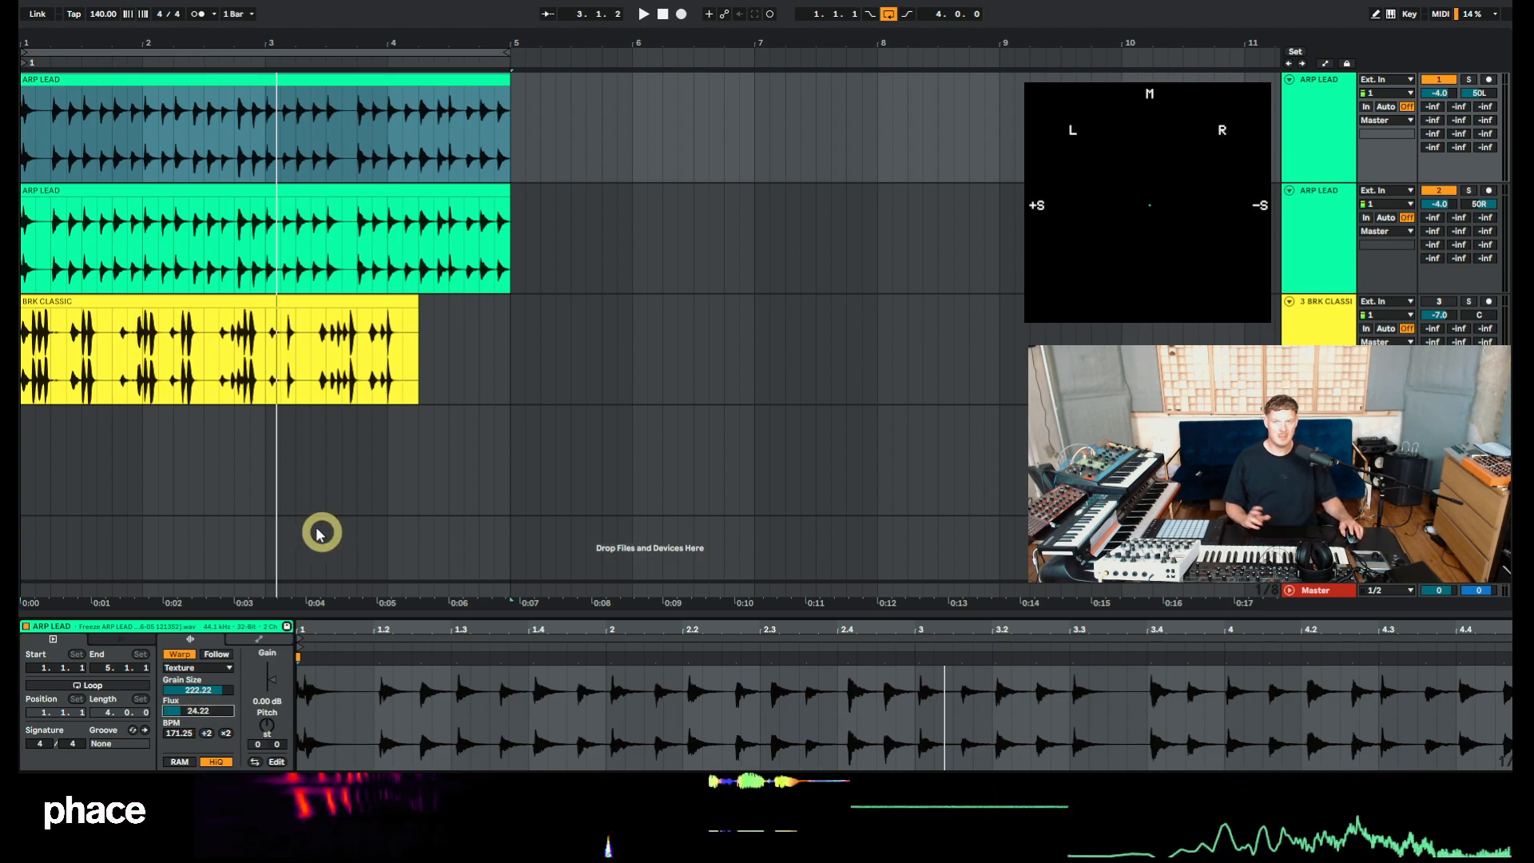
Stop playback and mute both ARP LEAD tracks.
key("space")
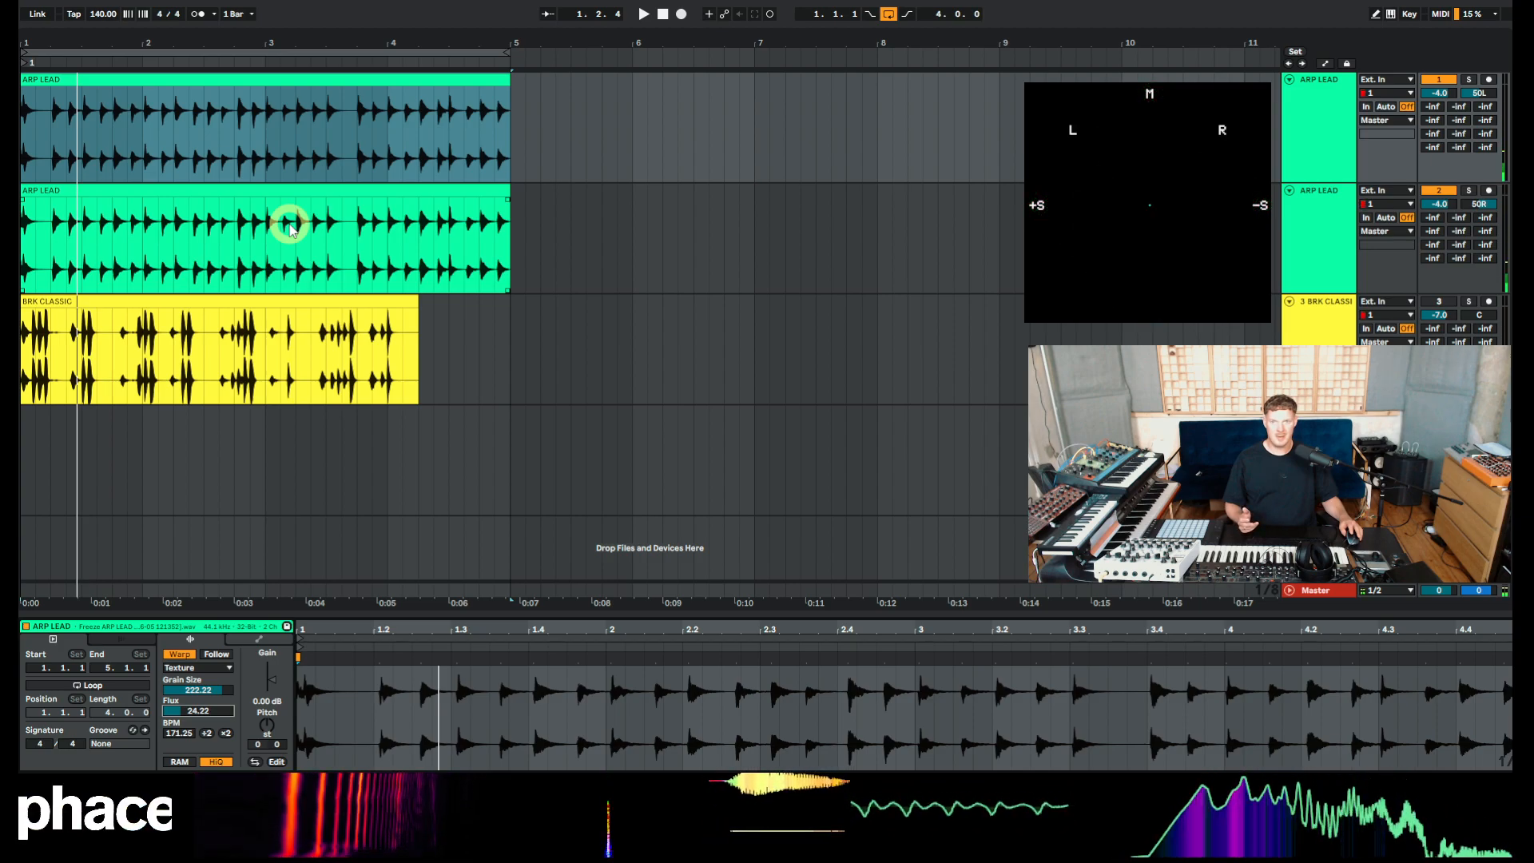
left_click(1439, 190)
left_click(1443, 80)
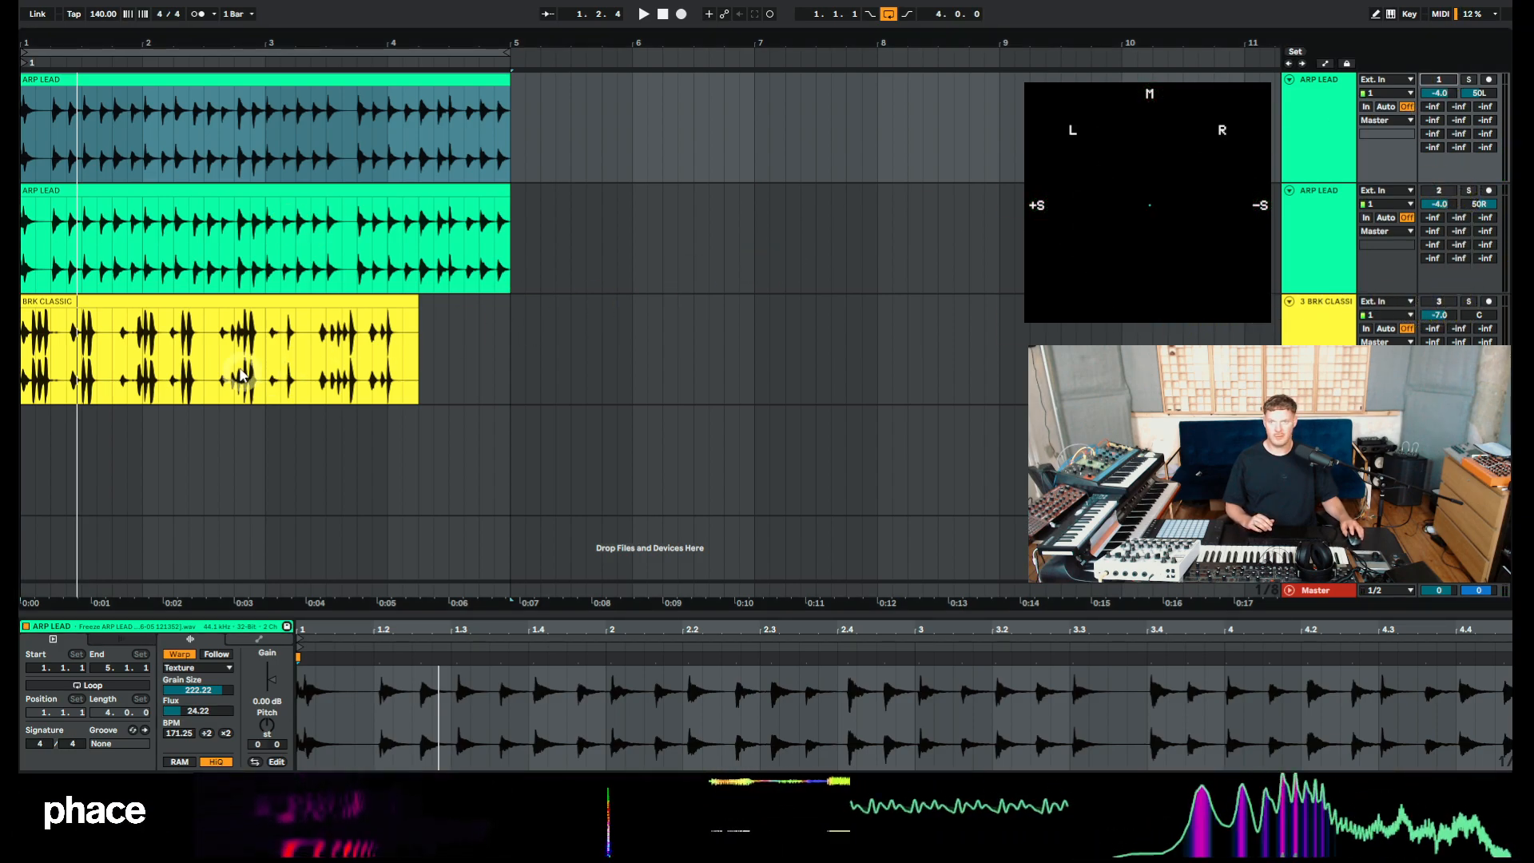
Select the BRK CLASSIC clip, unmute its track, and start playback.
left_click(247, 323)
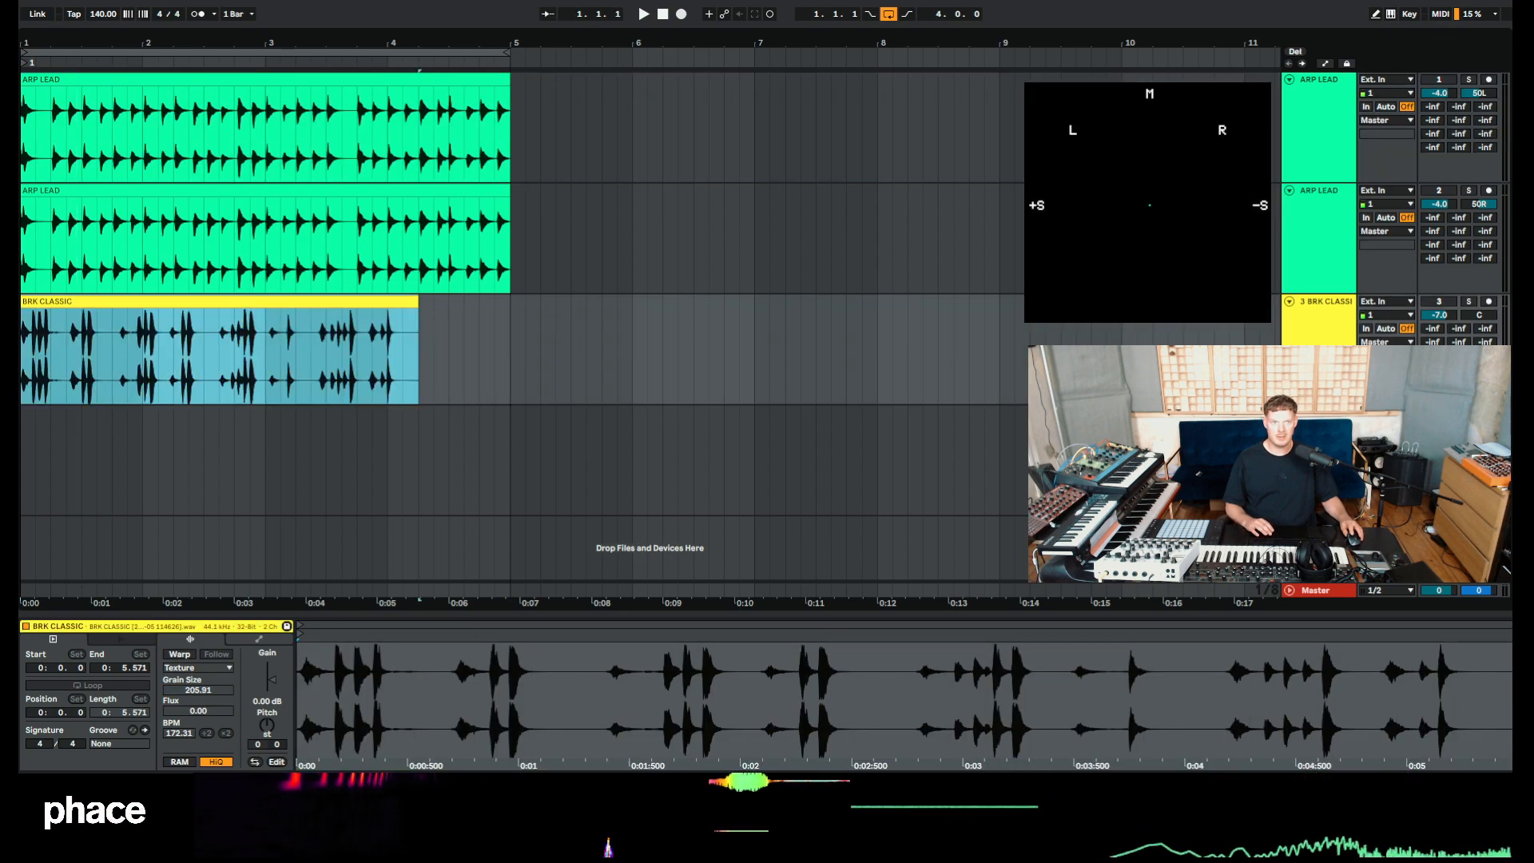
left_click(1440, 301)
key("space")
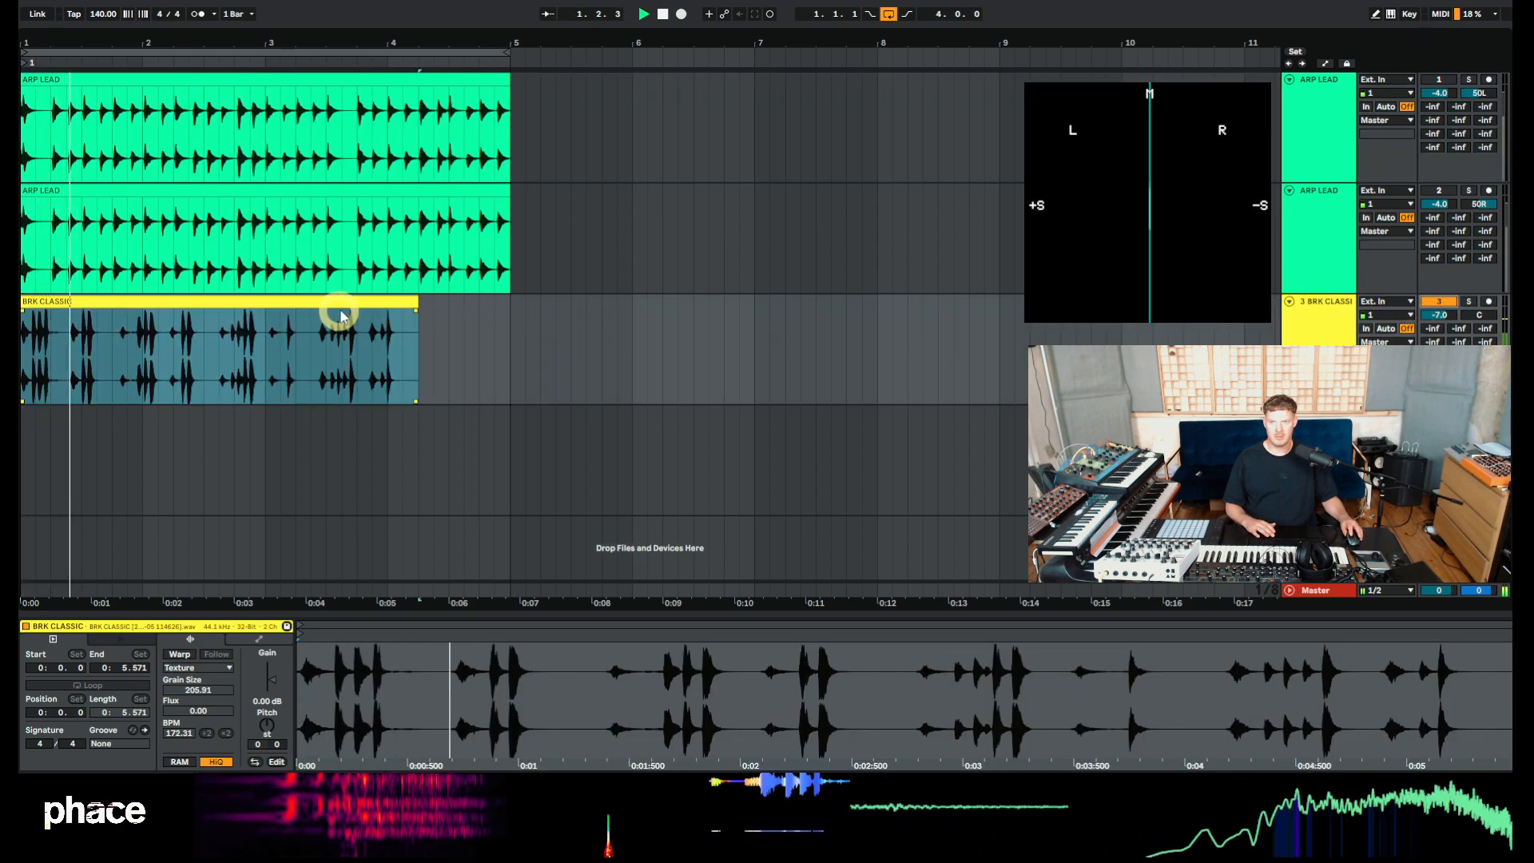
Enable warping on the BRK CLASSIC clip and stretch its end to bar 5.
left_click(183, 663)
left_click(693, 435)
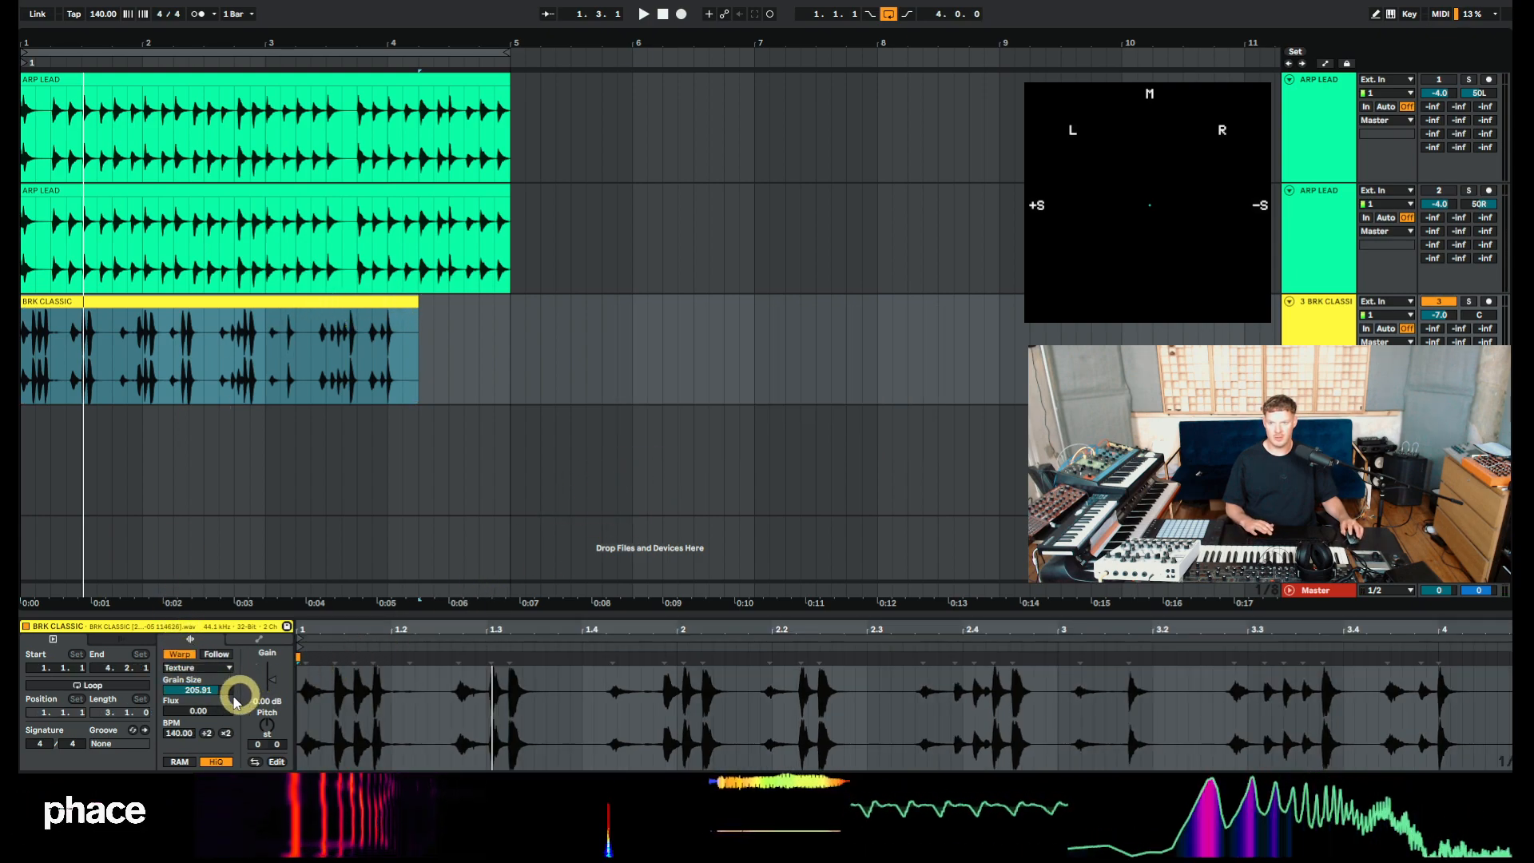
left_click_drag(410, 305, 509, 305)
key("space")
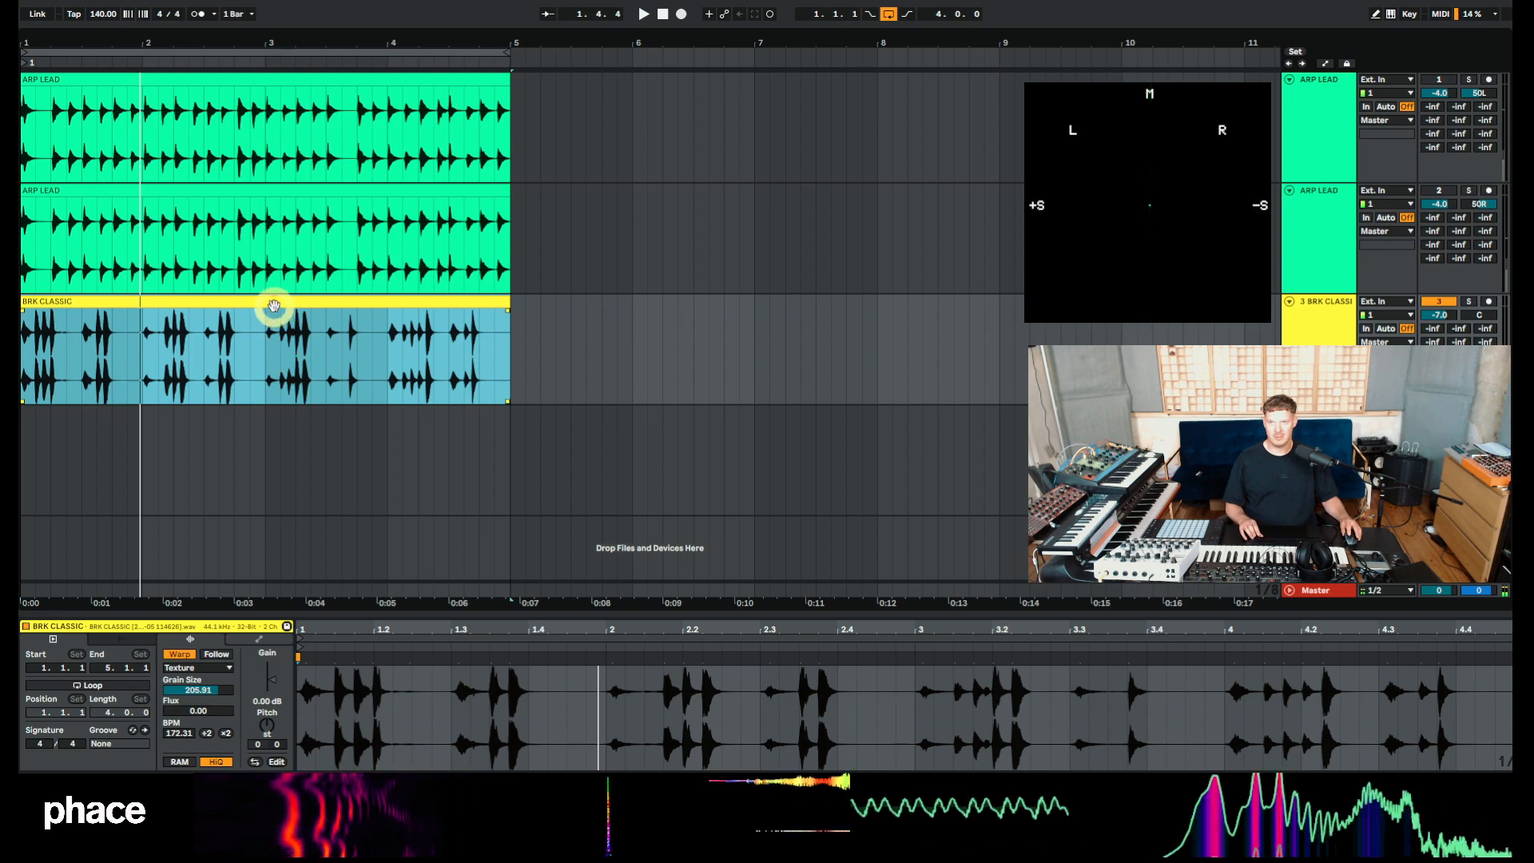
Copy the BRK CLASSIC clip onto the empty track below and pan the BRK CLASSIC track 50L.
left_click_drag(274, 302, 270, 444)
key("space")
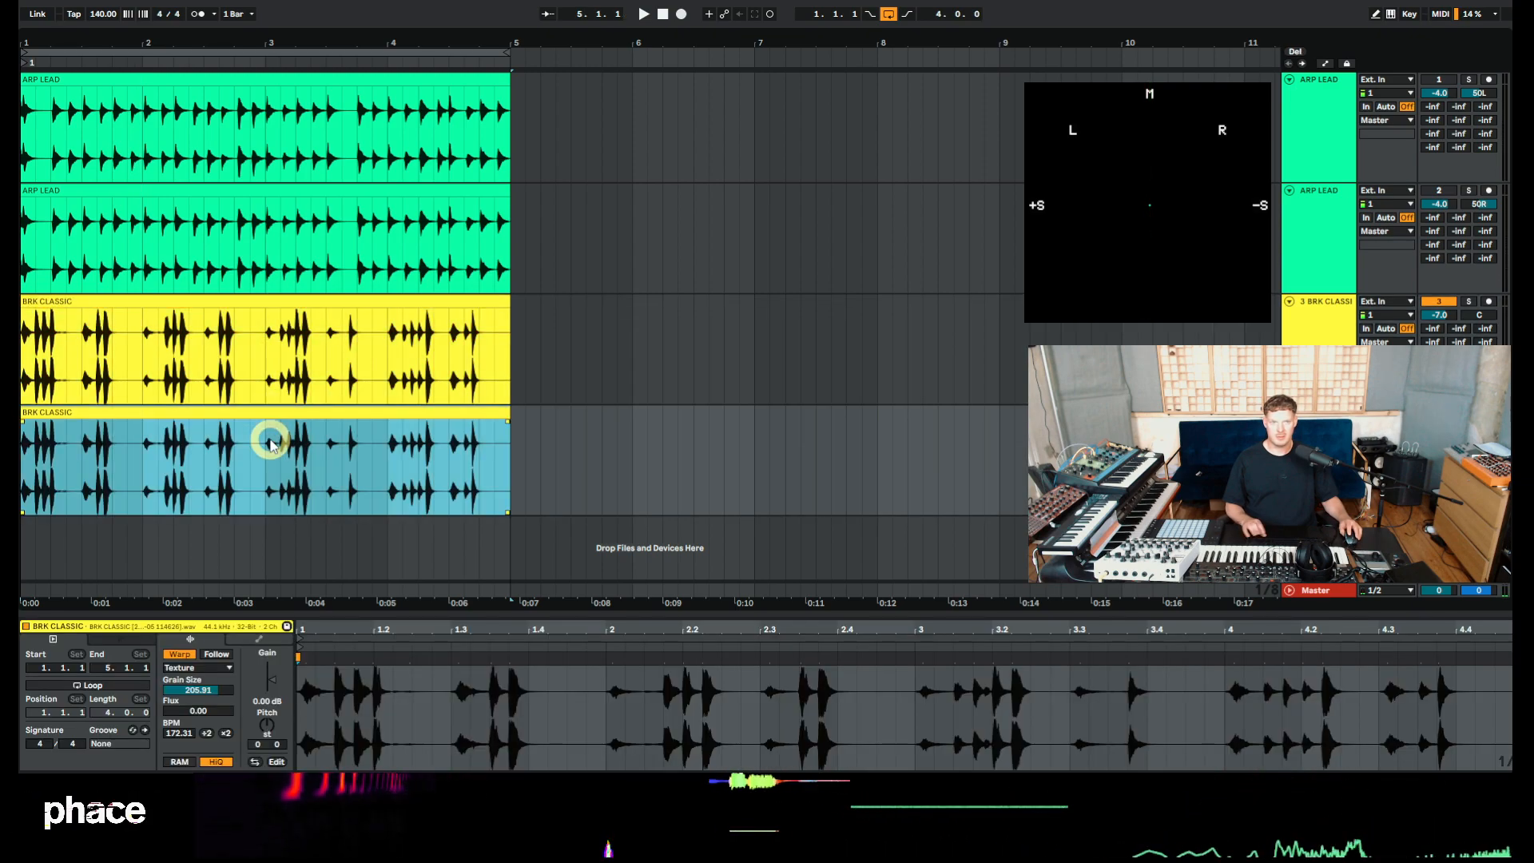
left_click(1476, 315)
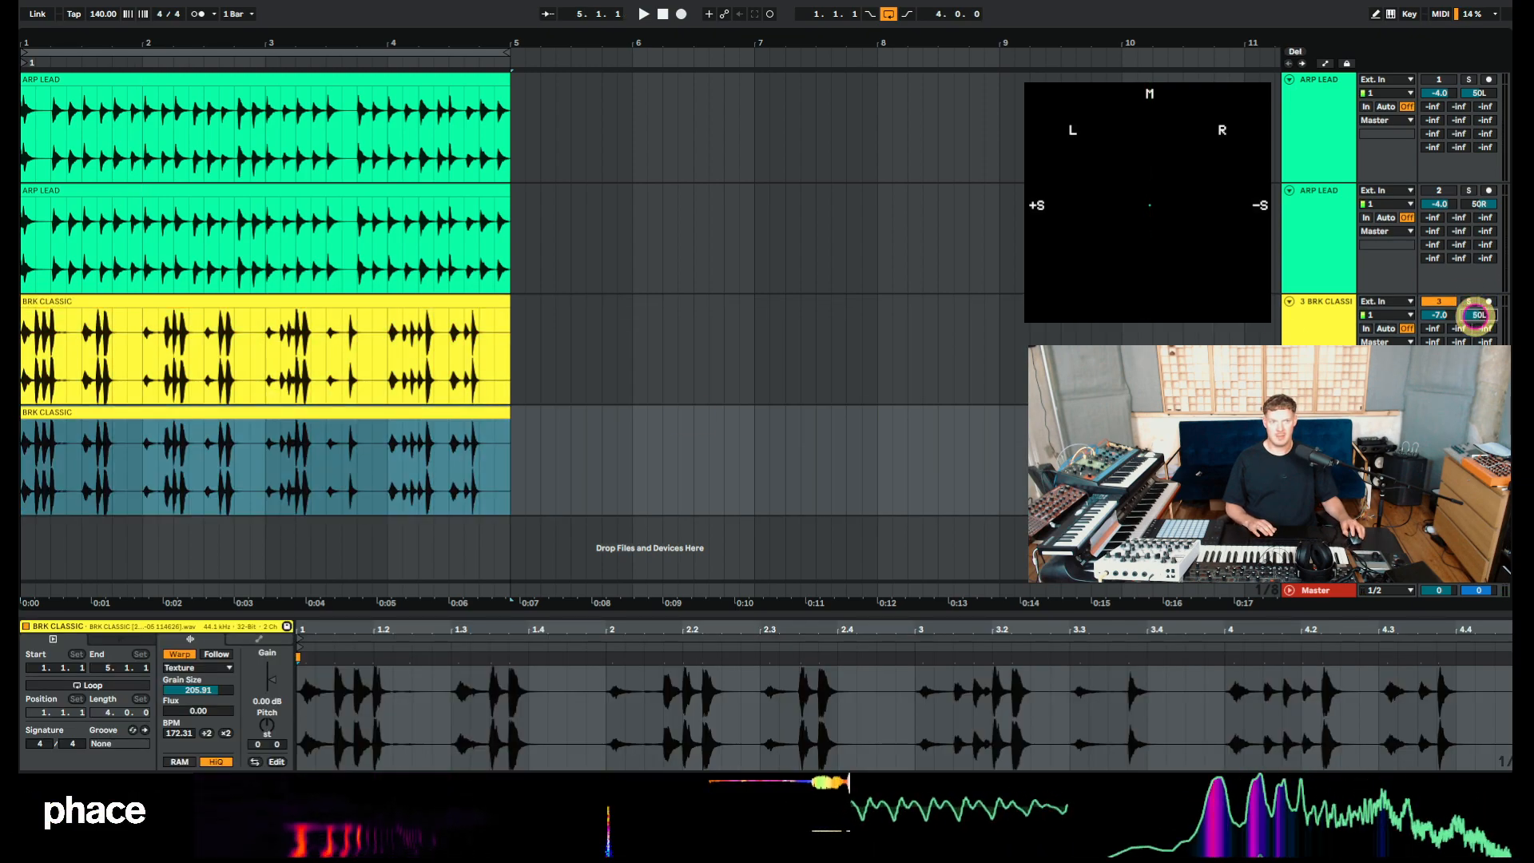
Set the copied BRK CLASSIC clip's flux to 50 and grain size to 263 while repeatedly previewing playback.
key("space")
key("space")
left_click_drag(185, 720, 188, 706)
key("space")
key("space")
key("space")
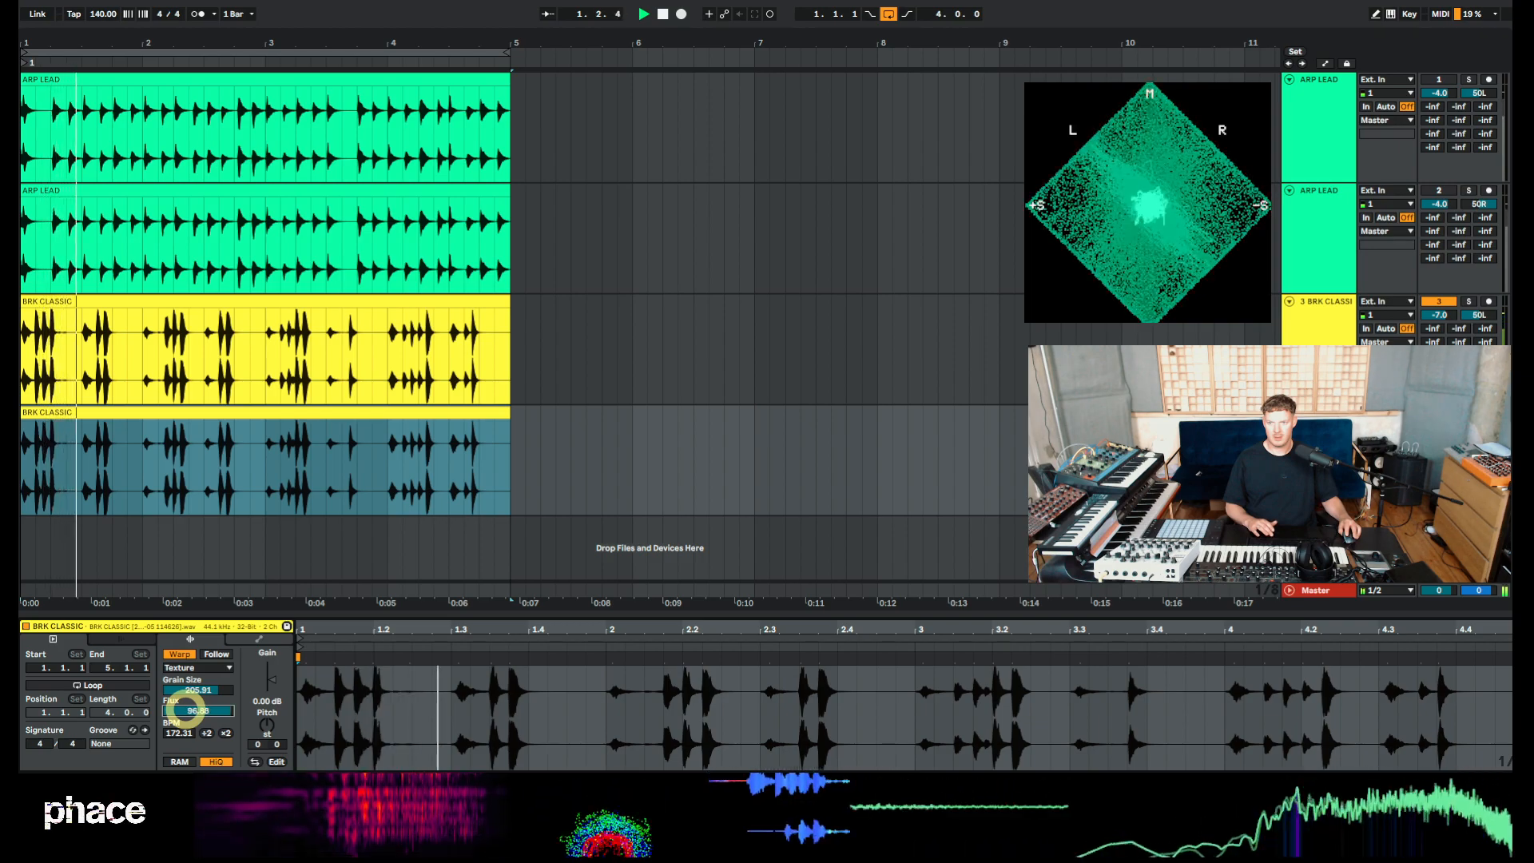
key("space")
key("space")
key("space")
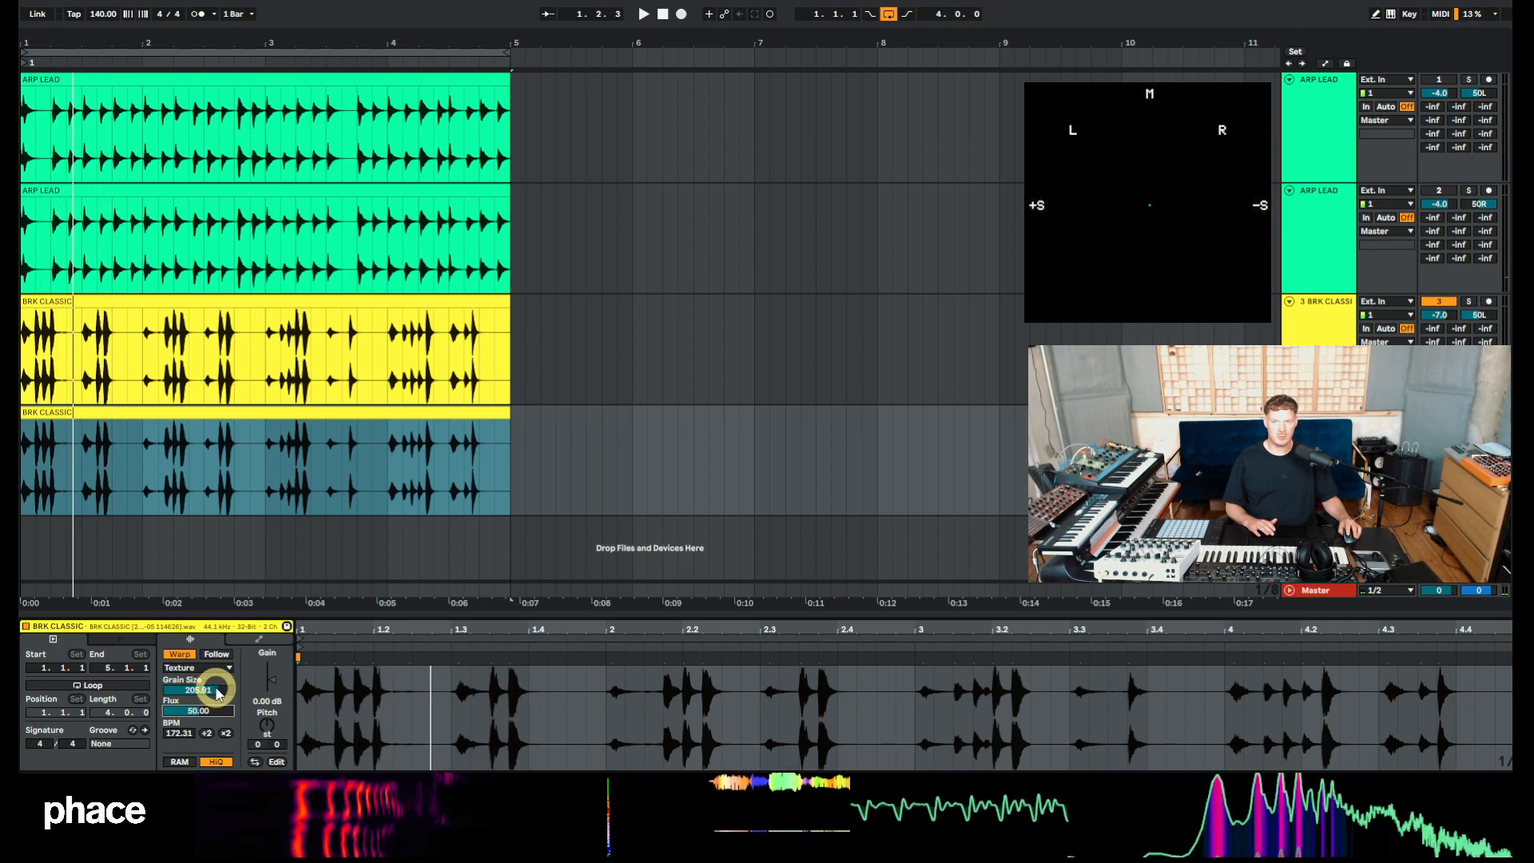
key("space")
left_click_drag(218, 692, 206, 714)
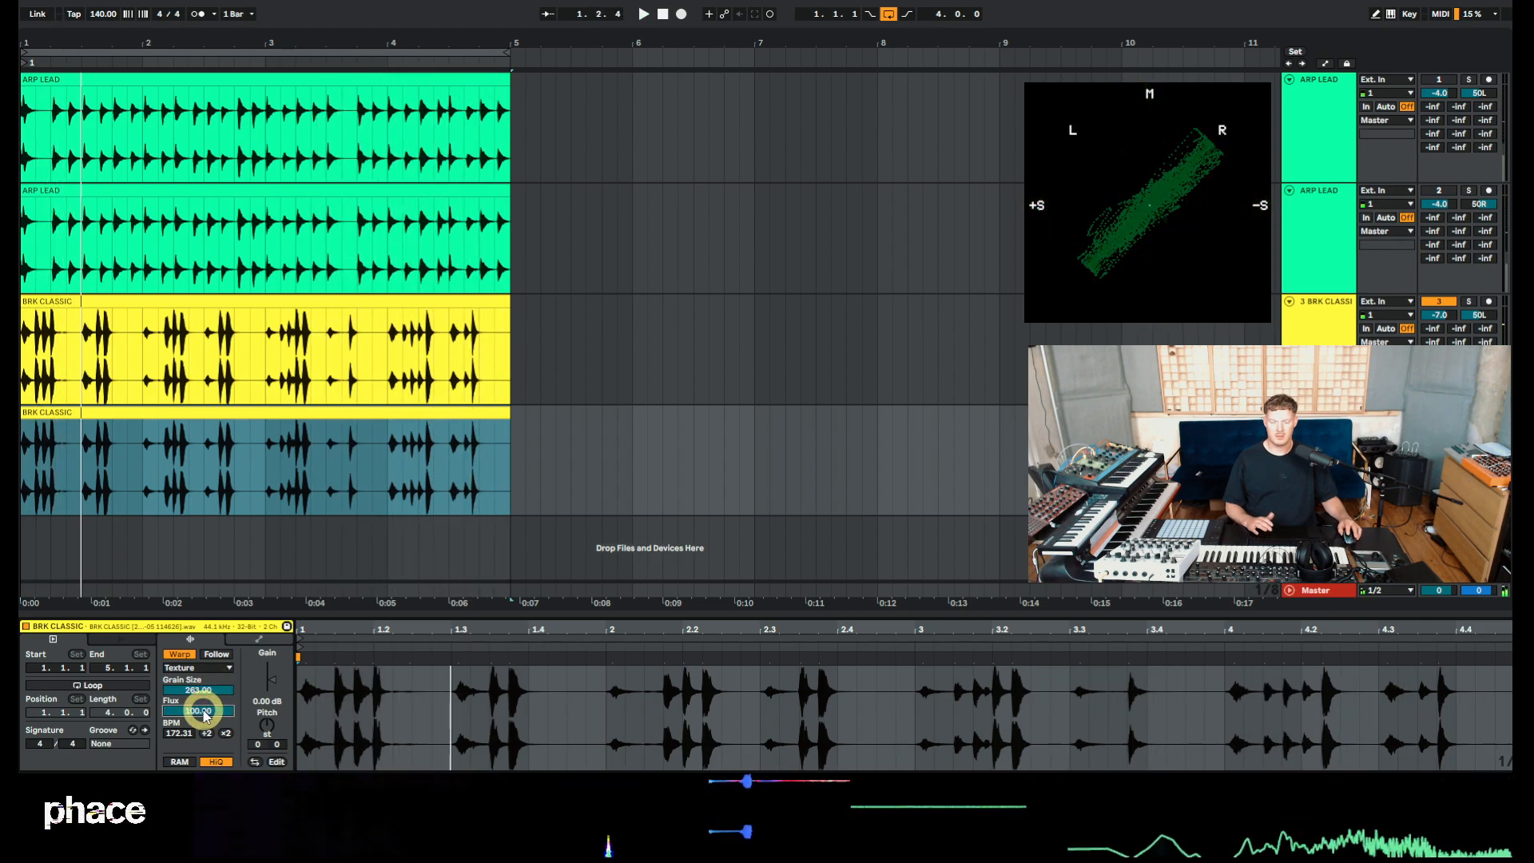